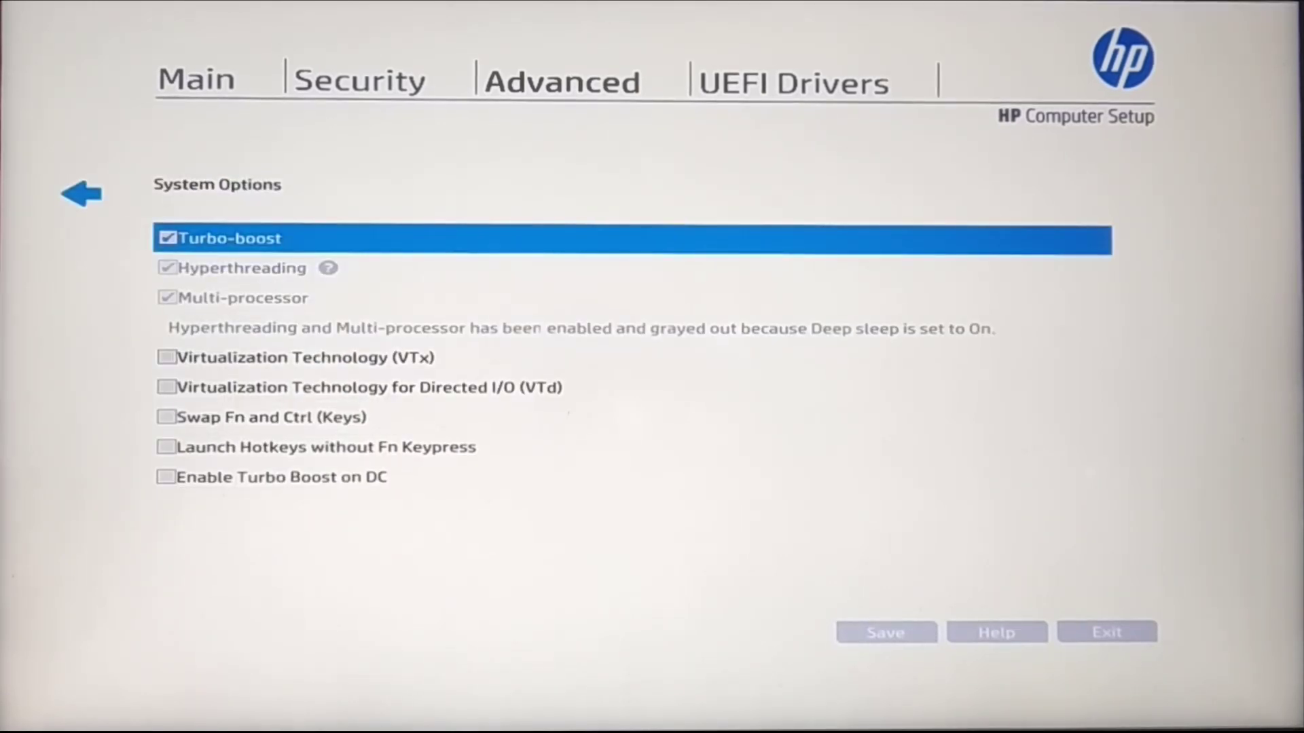
- Turn on Virtualization Technology (VTx) in the BIOS System Options page
click(306, 357)
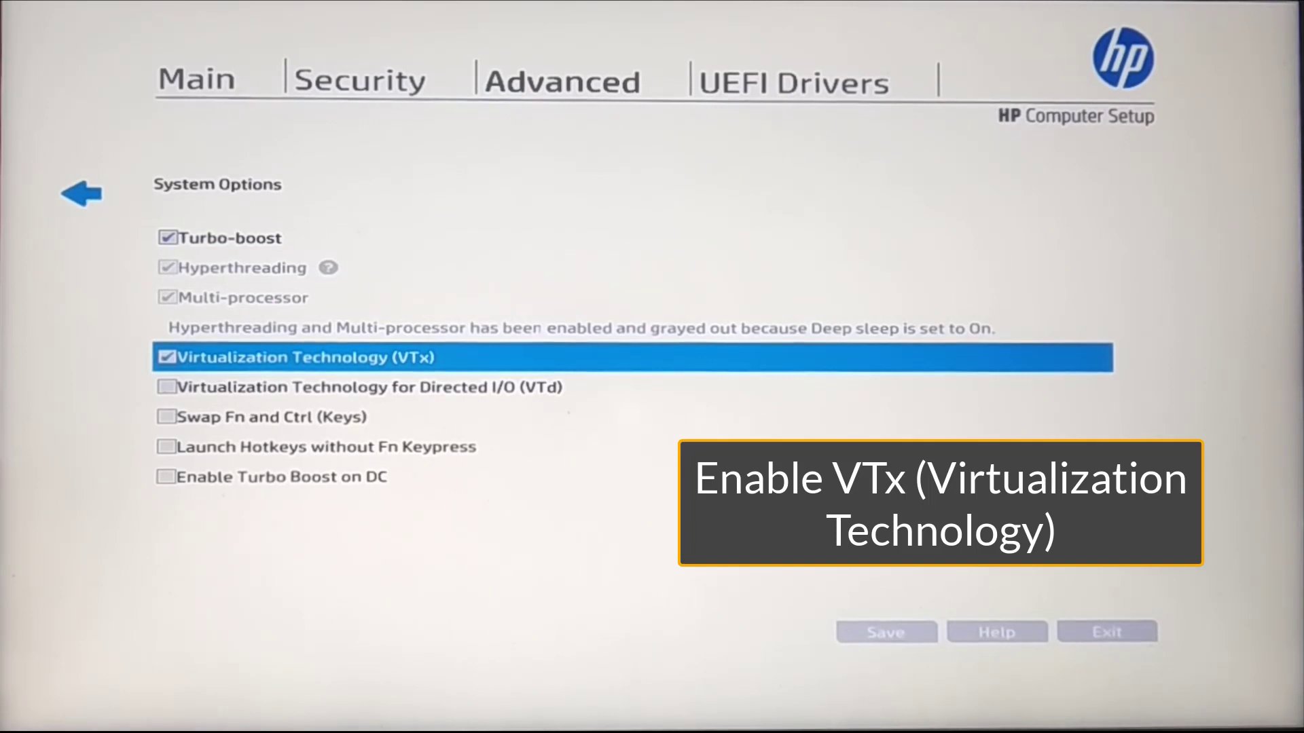
- Enable VTd, save the BIOS settings, and exit setup choosing to save changes
click(306, 387)
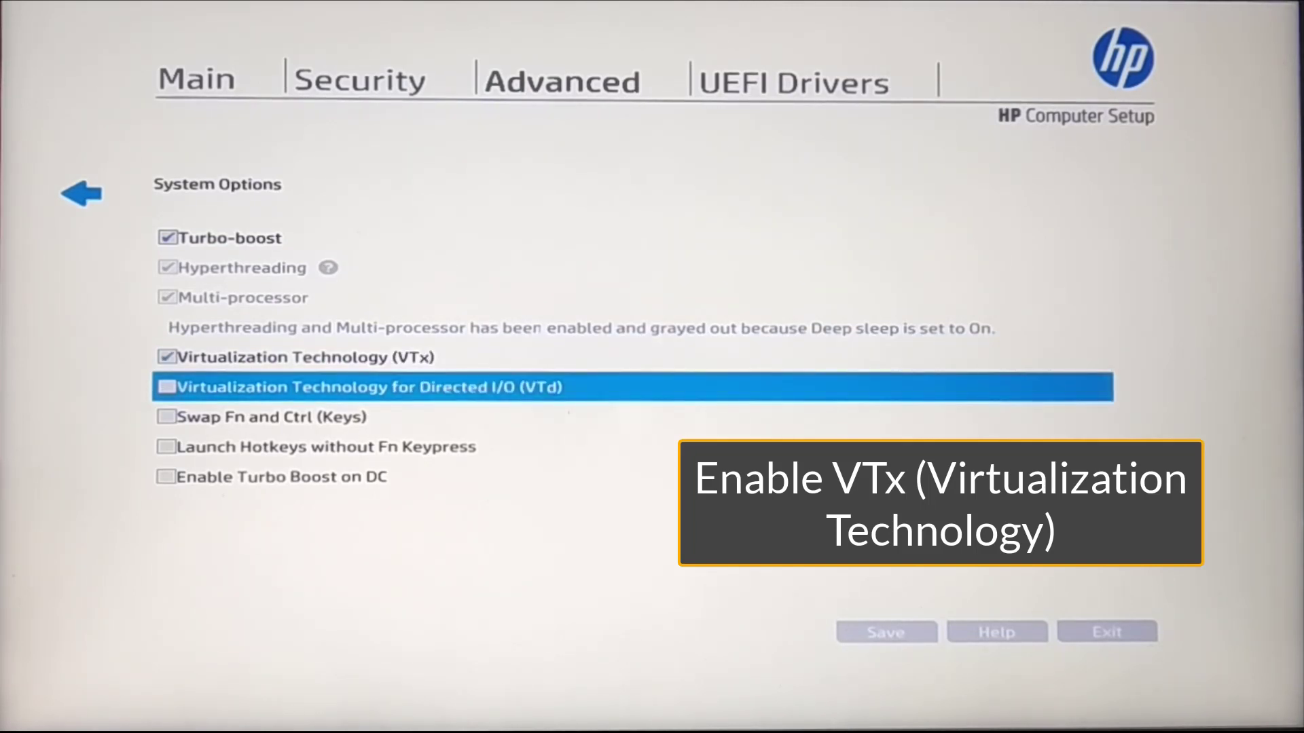
key(Return)
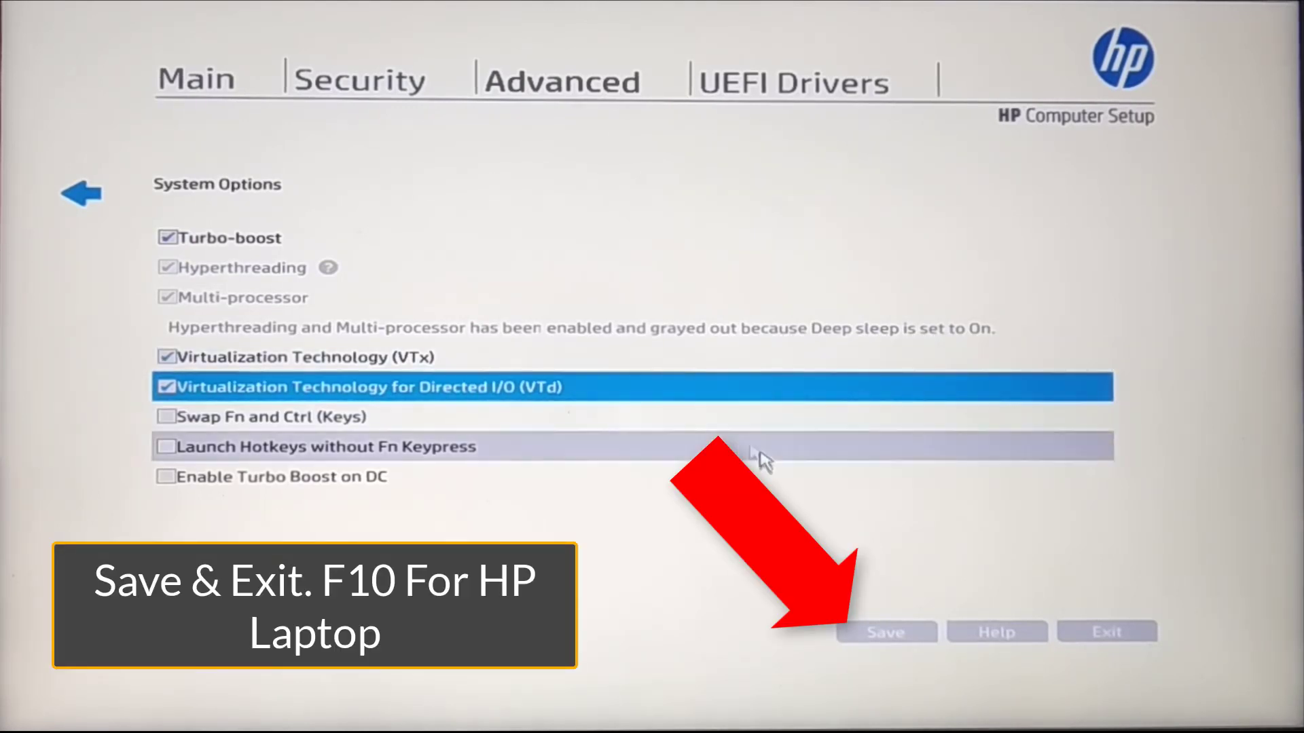
click(881, 632)
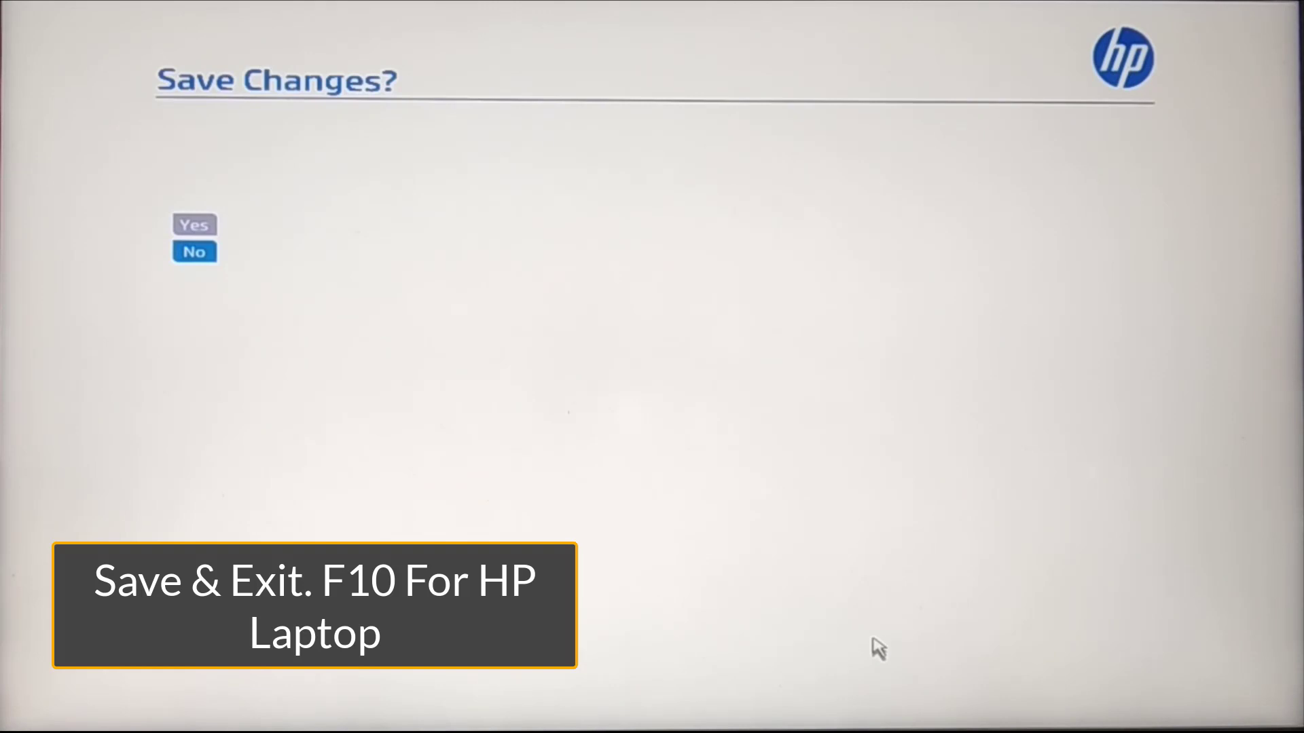
key(Up)
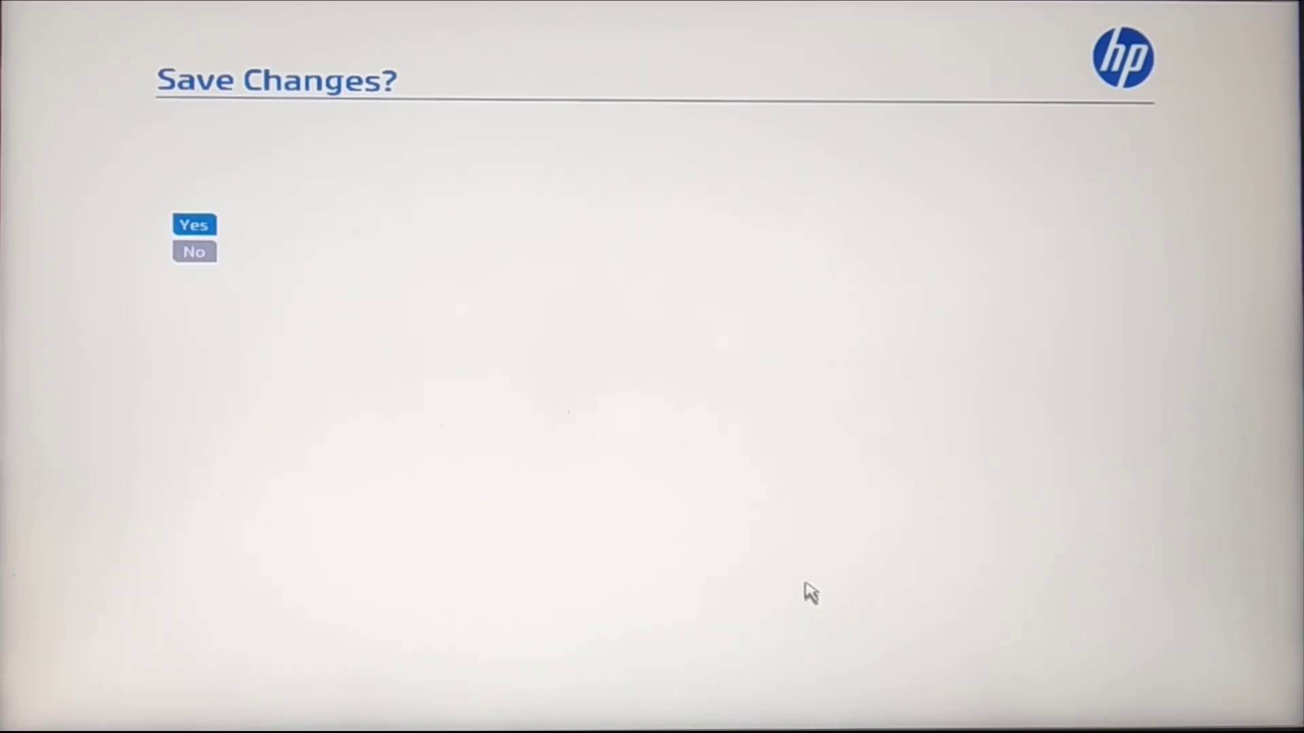
key(Return)
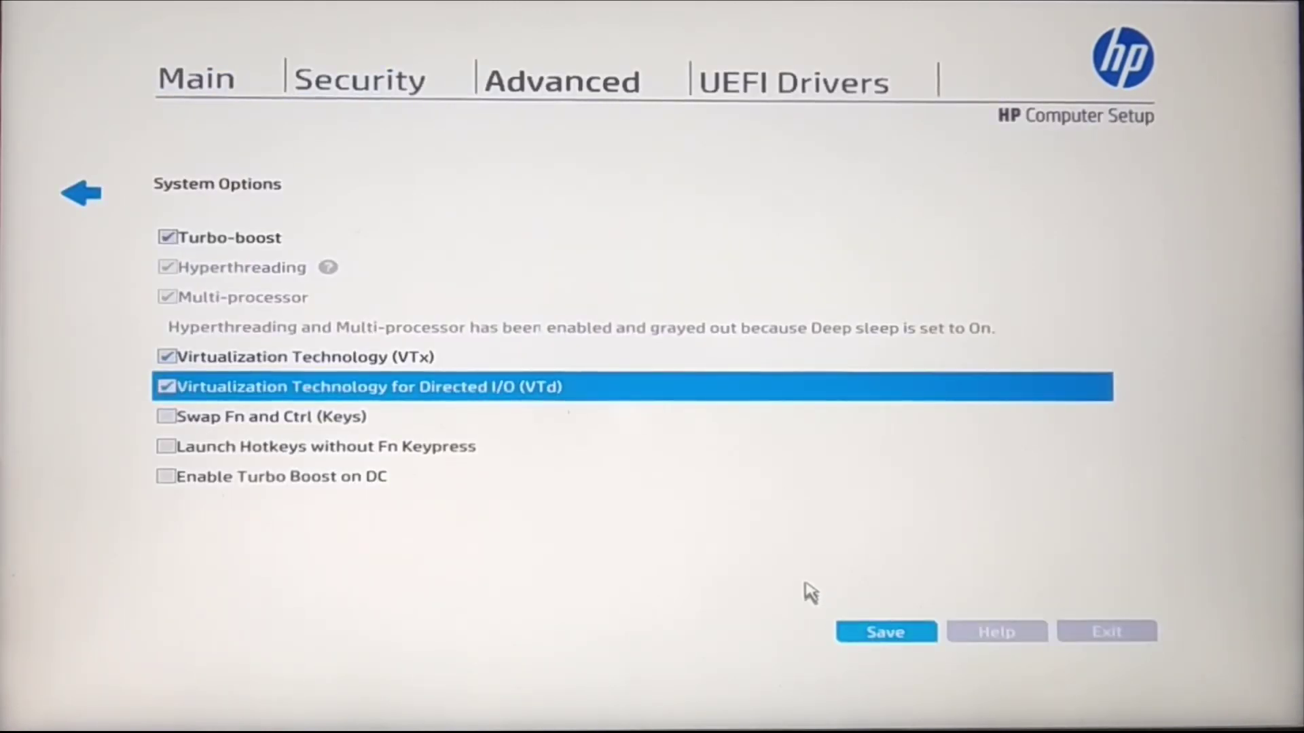
key(Escape)
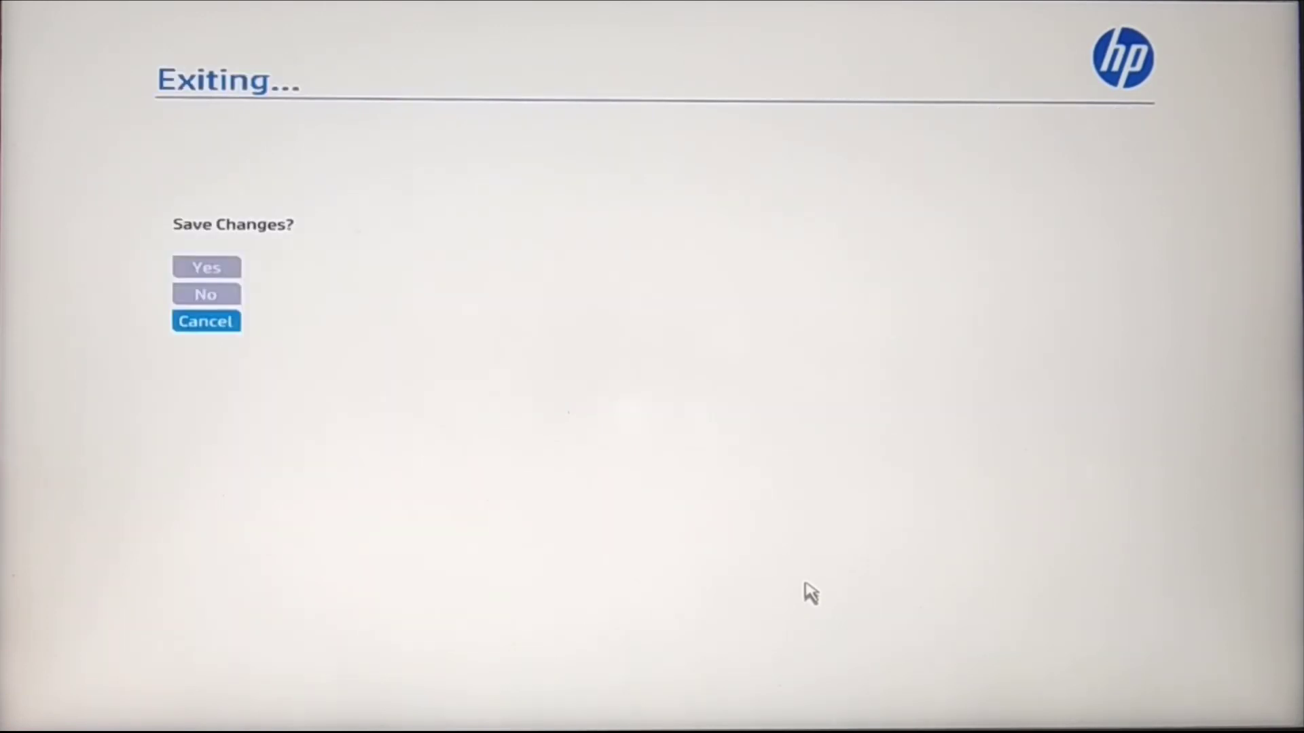
key(Up)
key(Up)
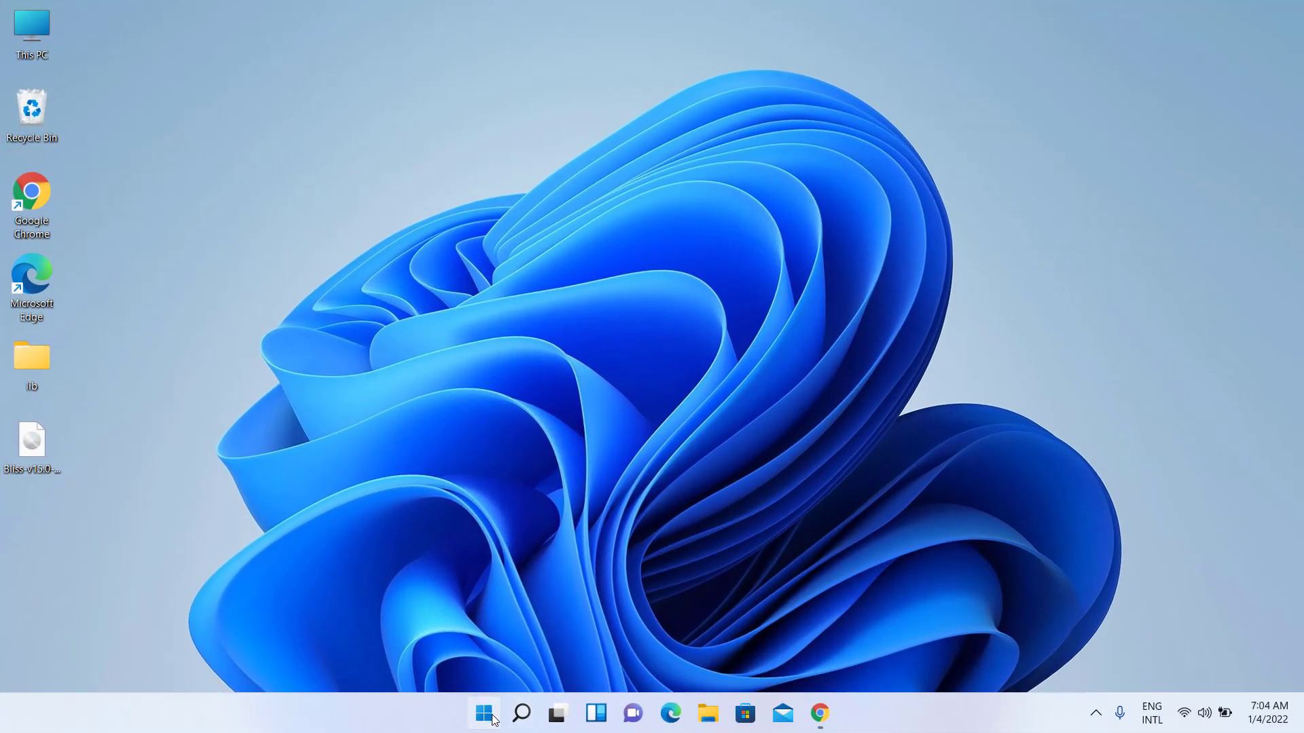
- Switch Developer Mode on under Privacy & security > For developers, confirm it, and close Settings
click(484, 713)
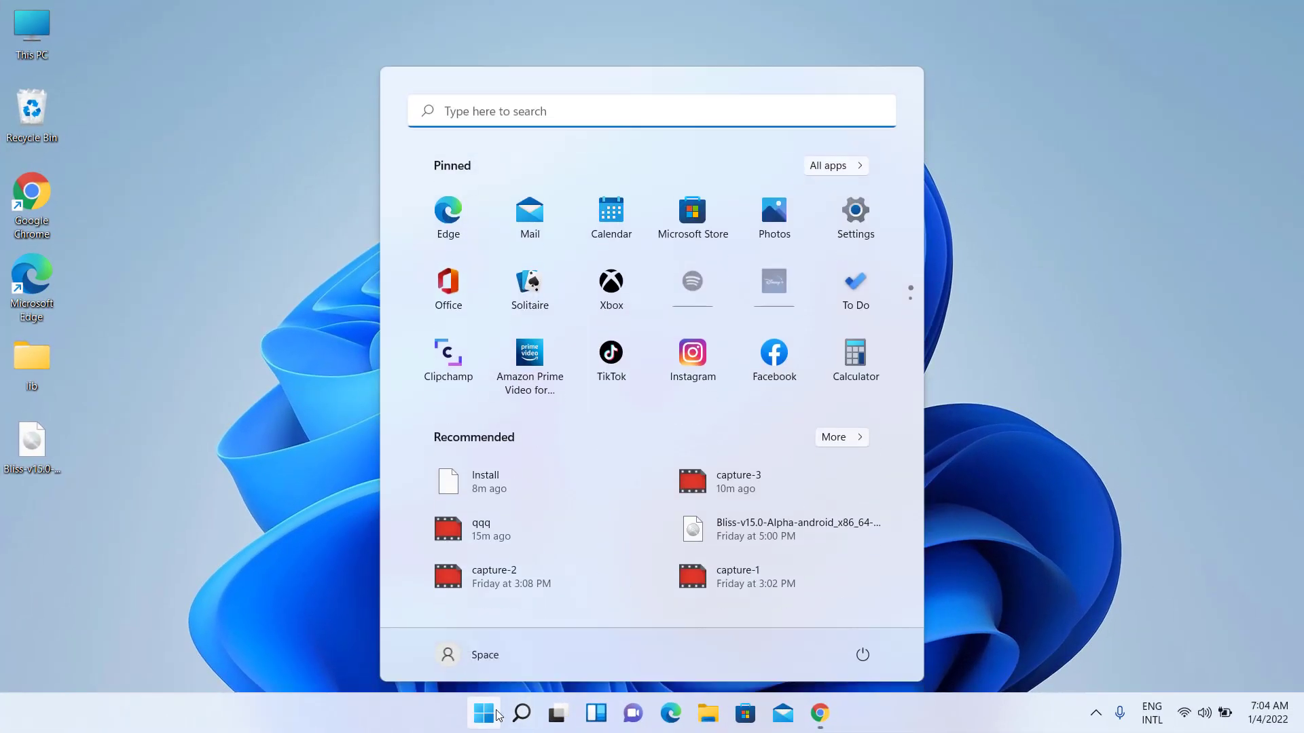
click(857, 234)
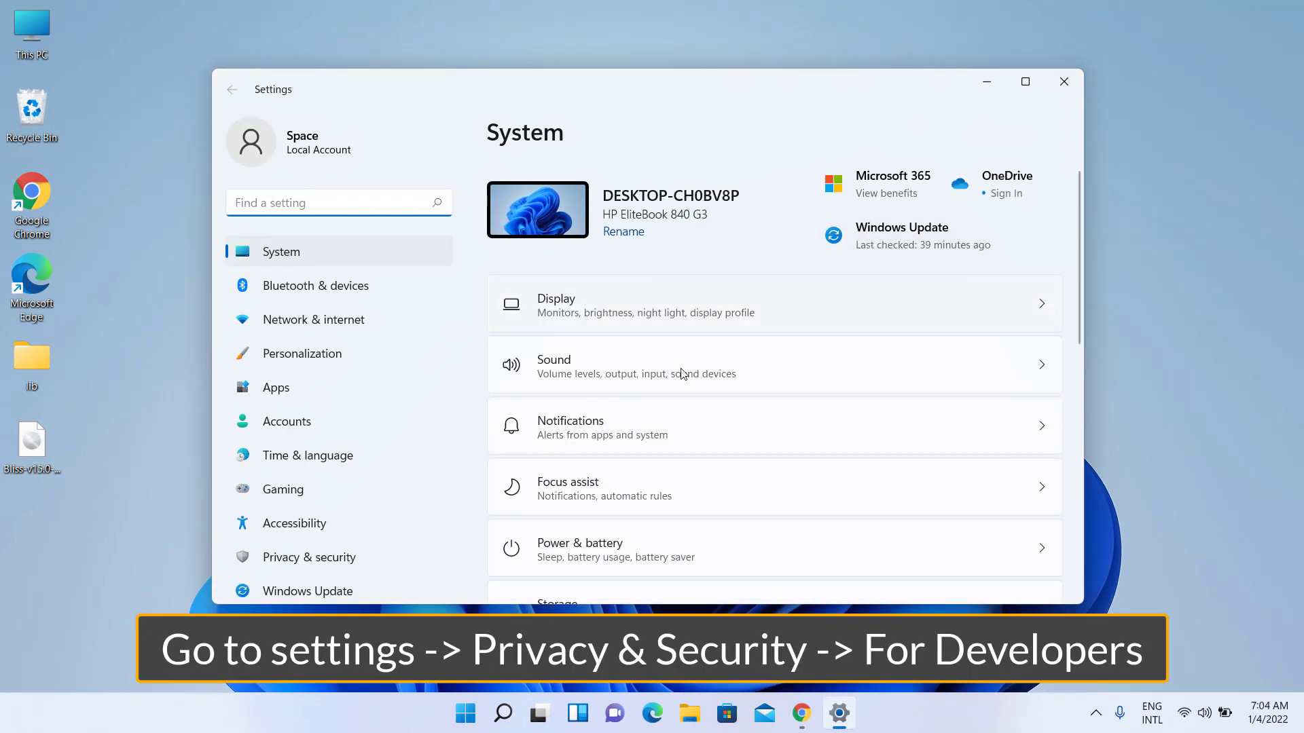
click(341, 556)
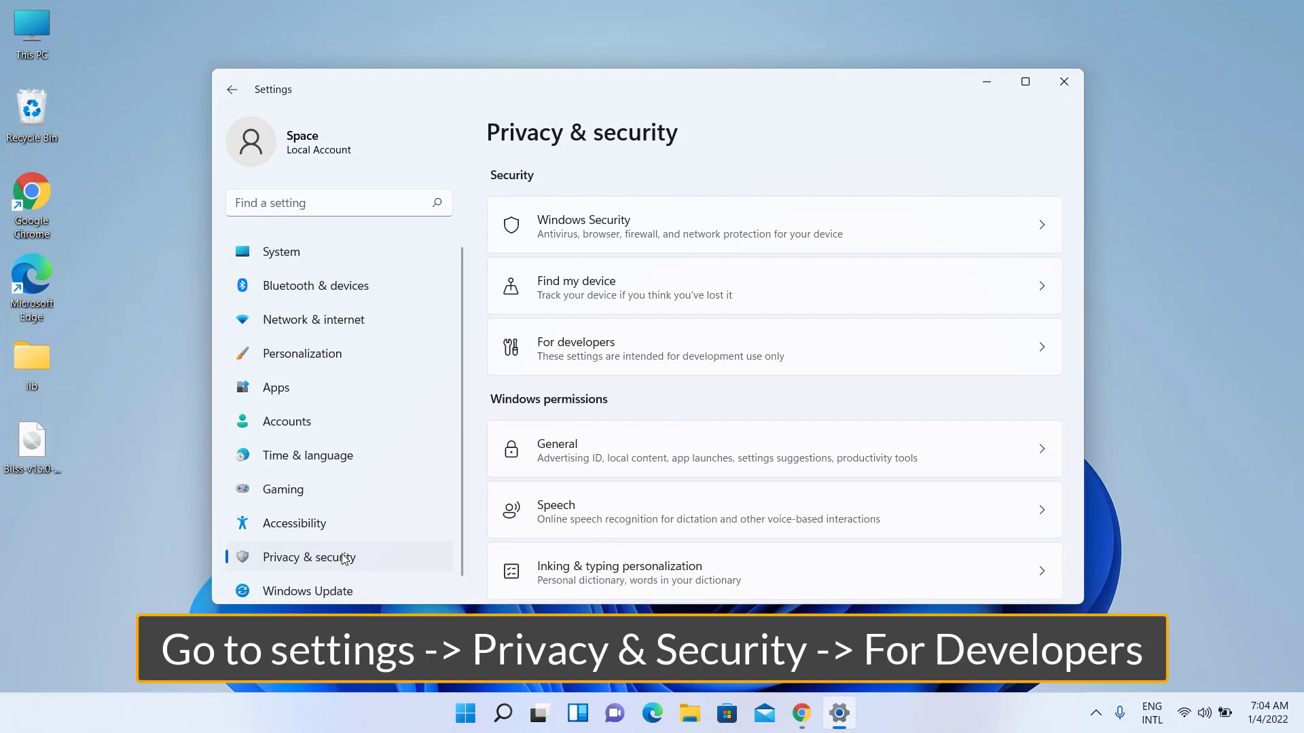
click(702, 354)
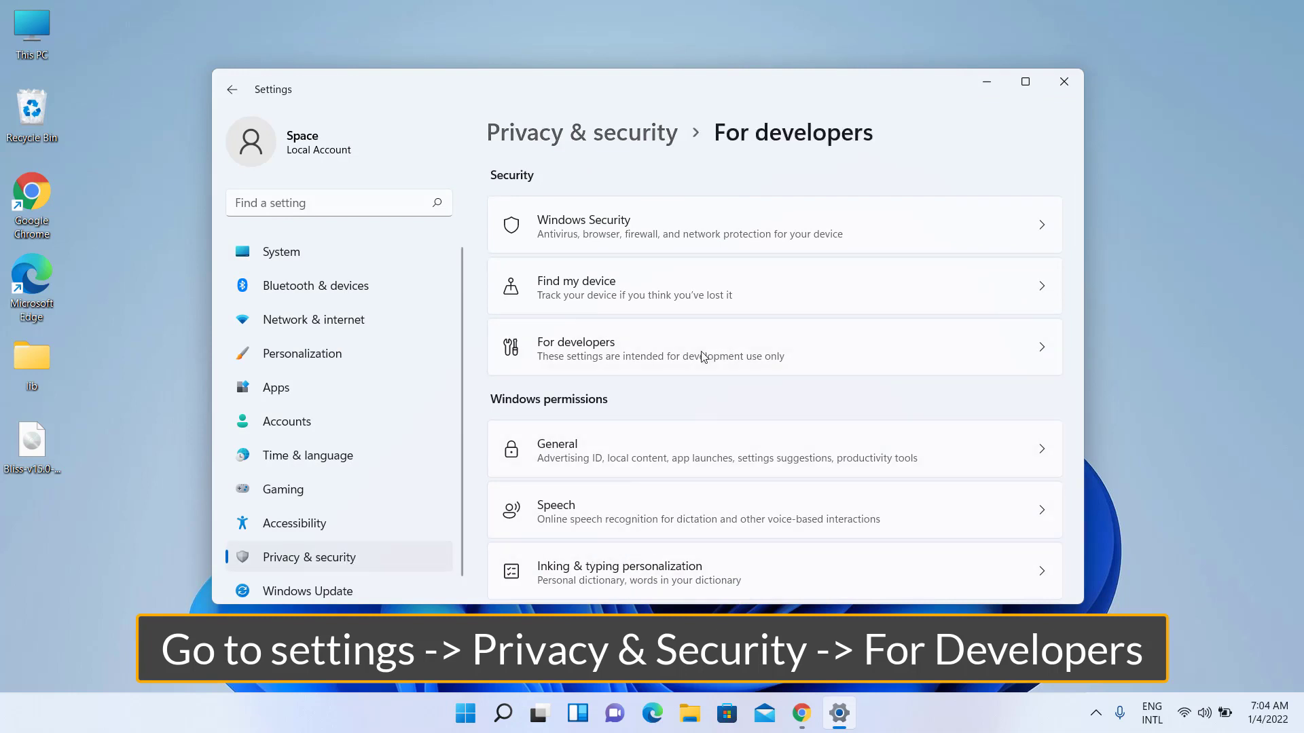
click(503, 319)
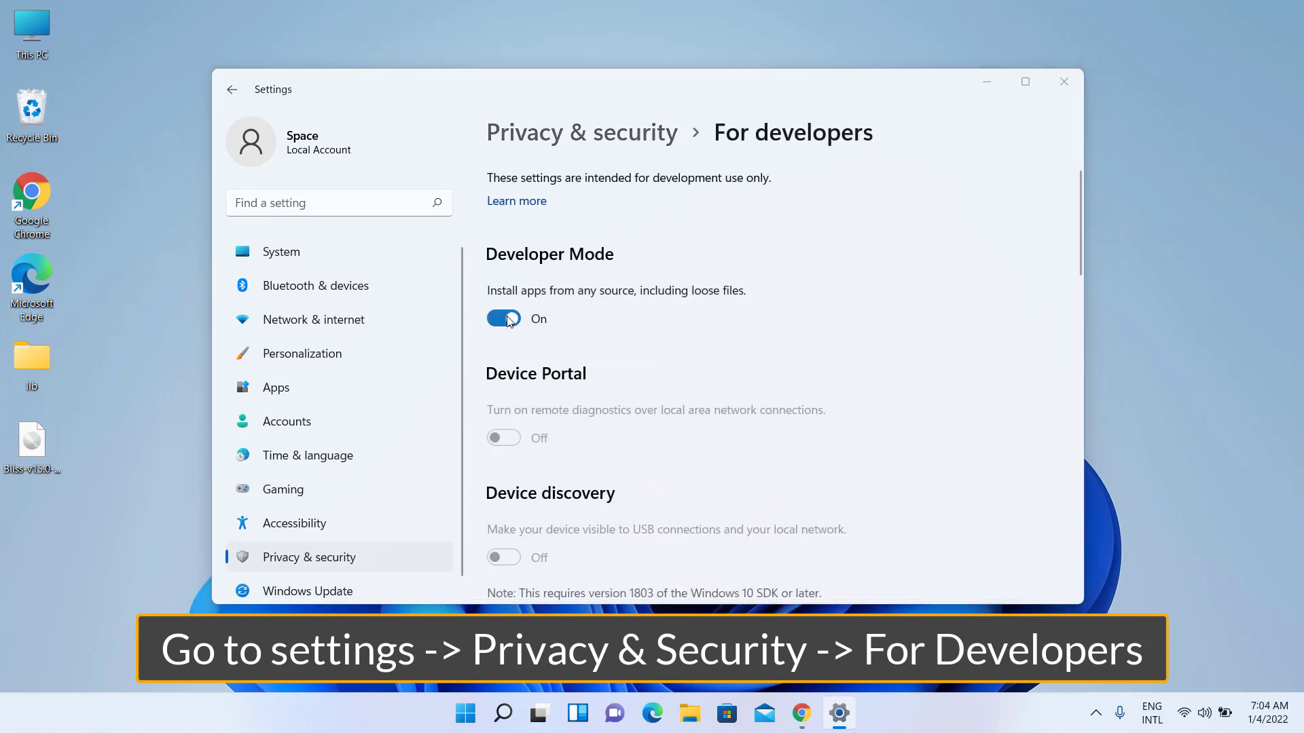
click(793, 398)
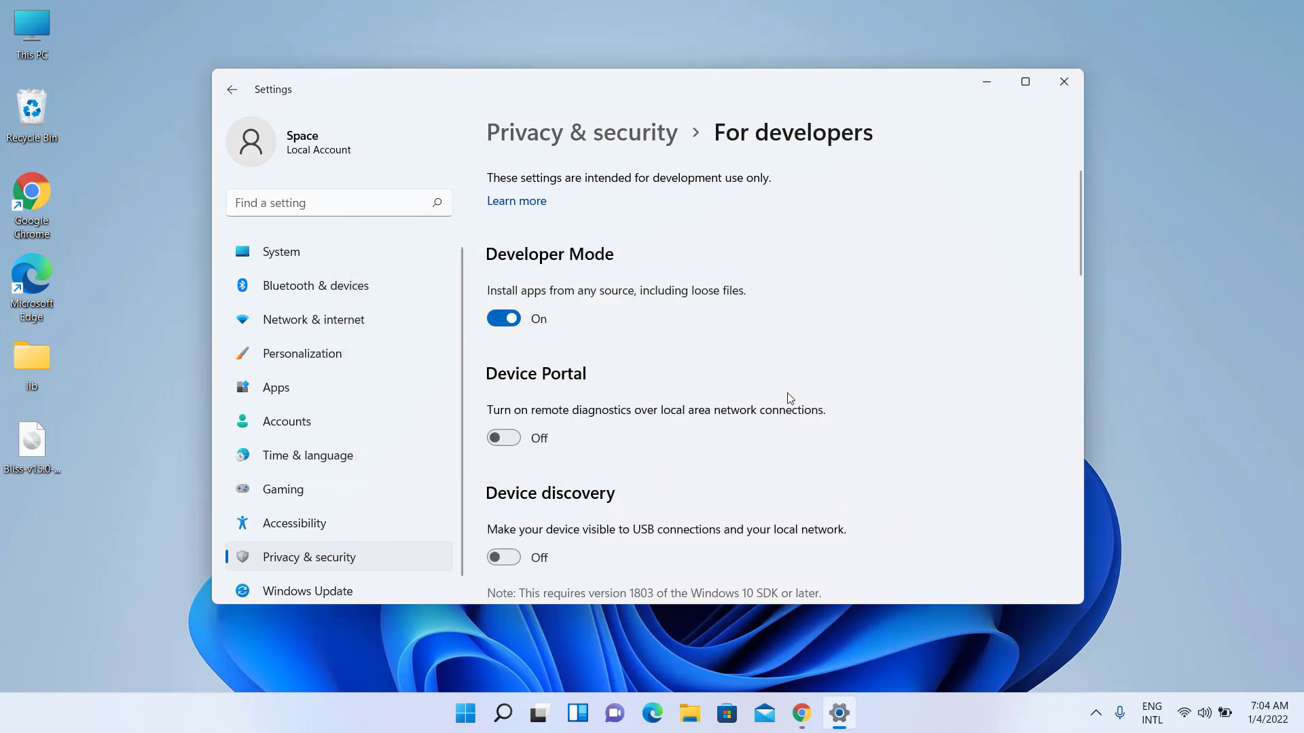
click(1064, 81)
- Search 'windows feature' and open Turn Windows features on or off
click(520, 713)
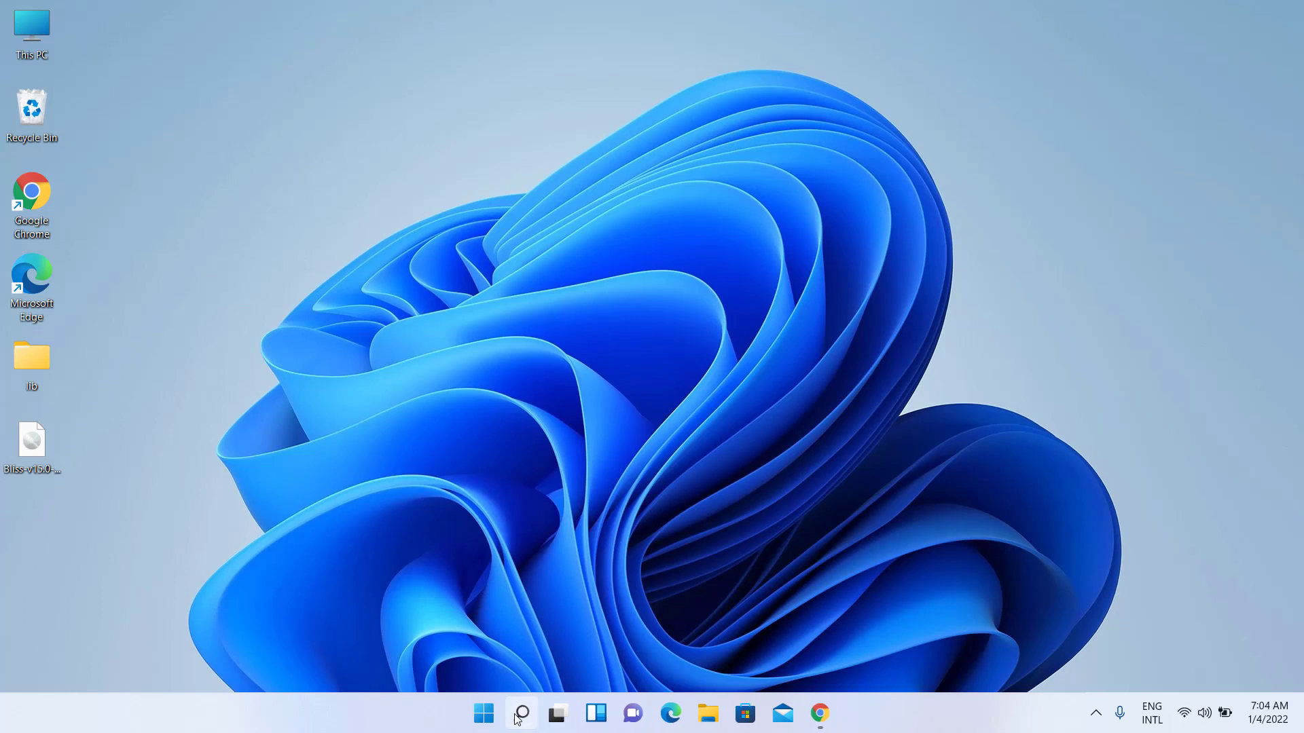
text(wi)
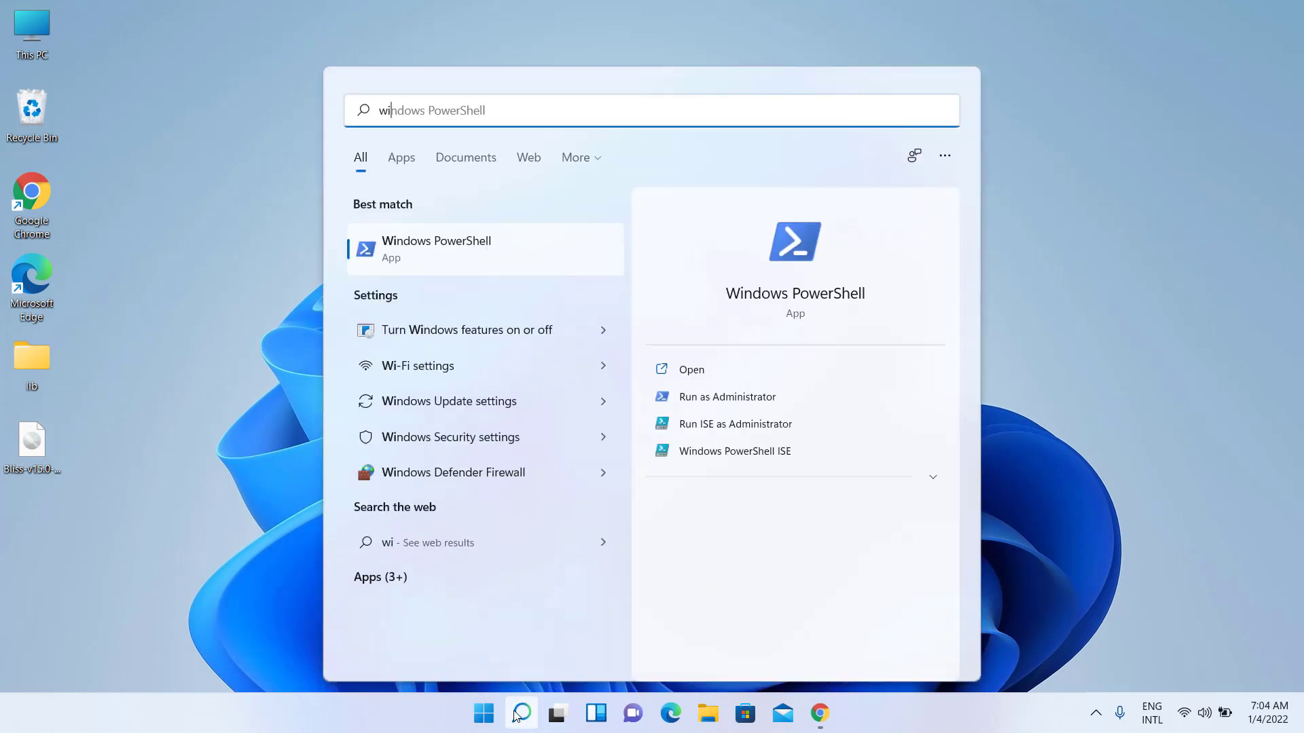
text(ndows)
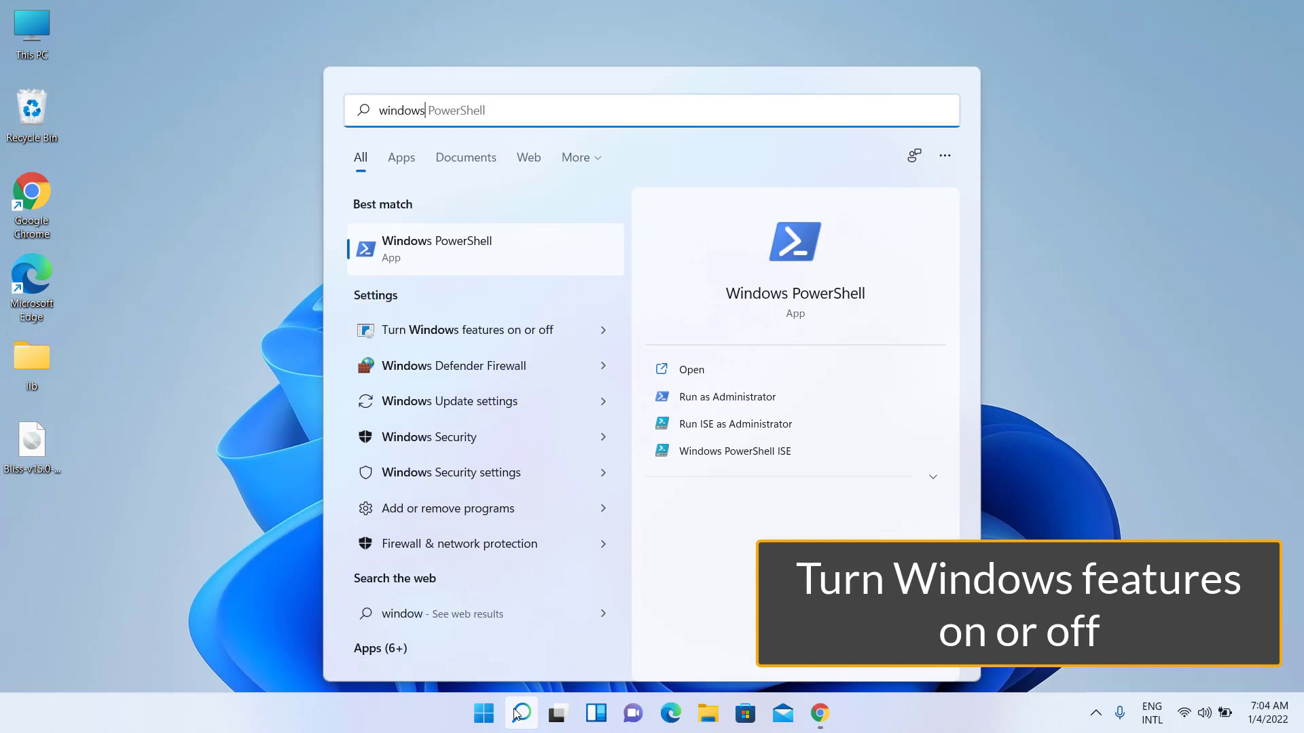
text( feature)
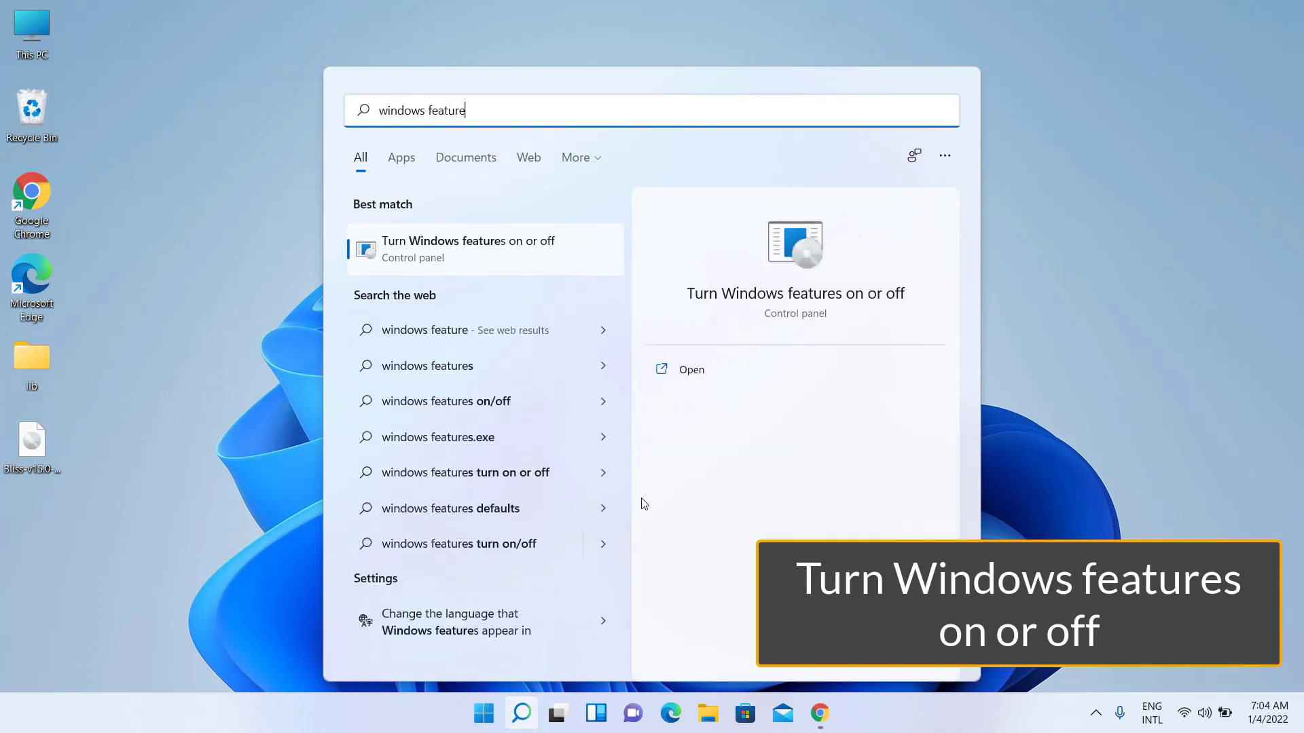
click(540, 256)
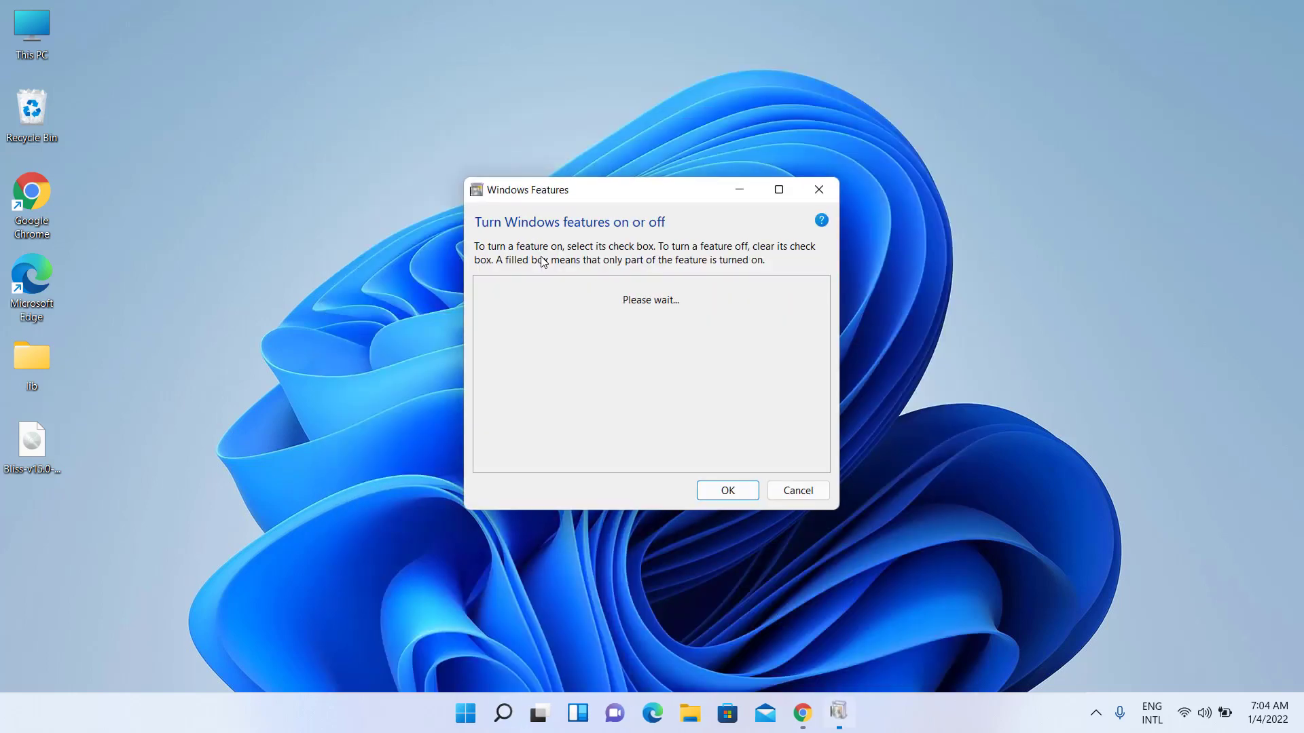
scroll(591, 407, down, 4)
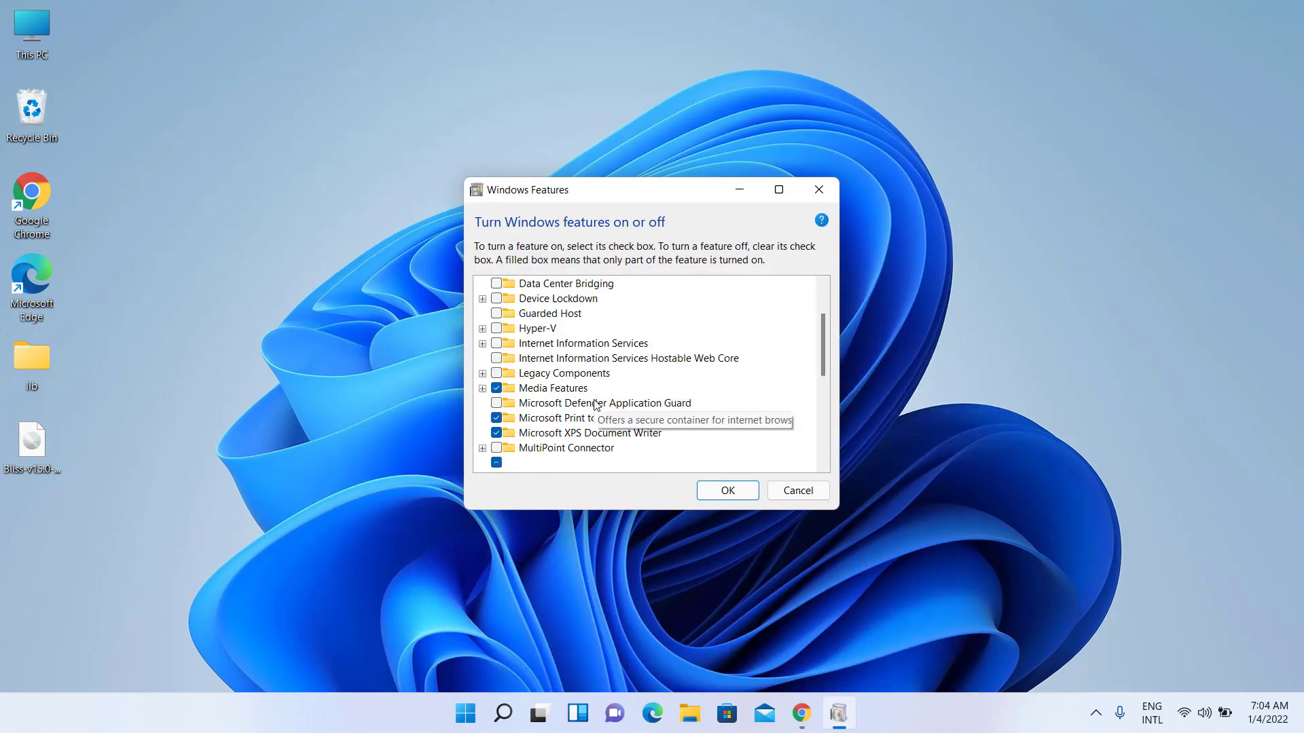
scroll(595, 405, down, 4)
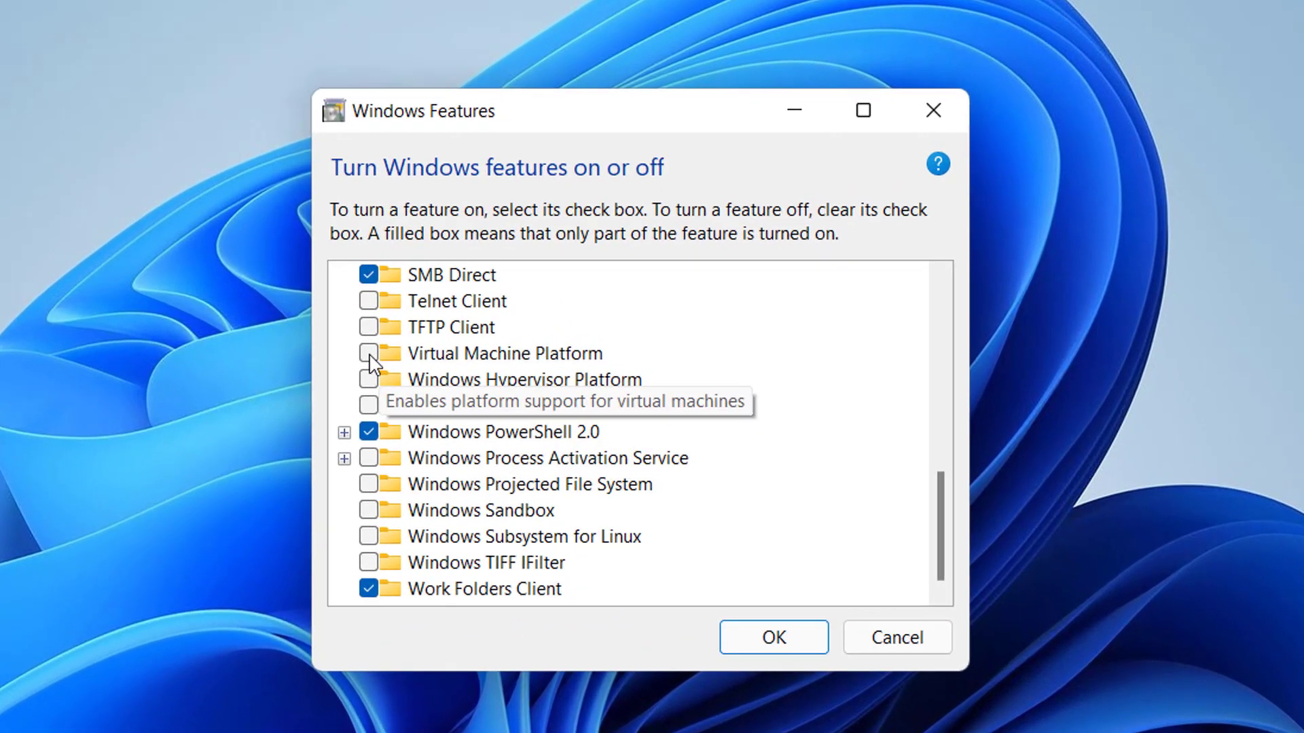
- Enable Virtual Machine Platform and Windows Hypervisor Platform, then restart the PC
click(496, 328)
click(363, 380)
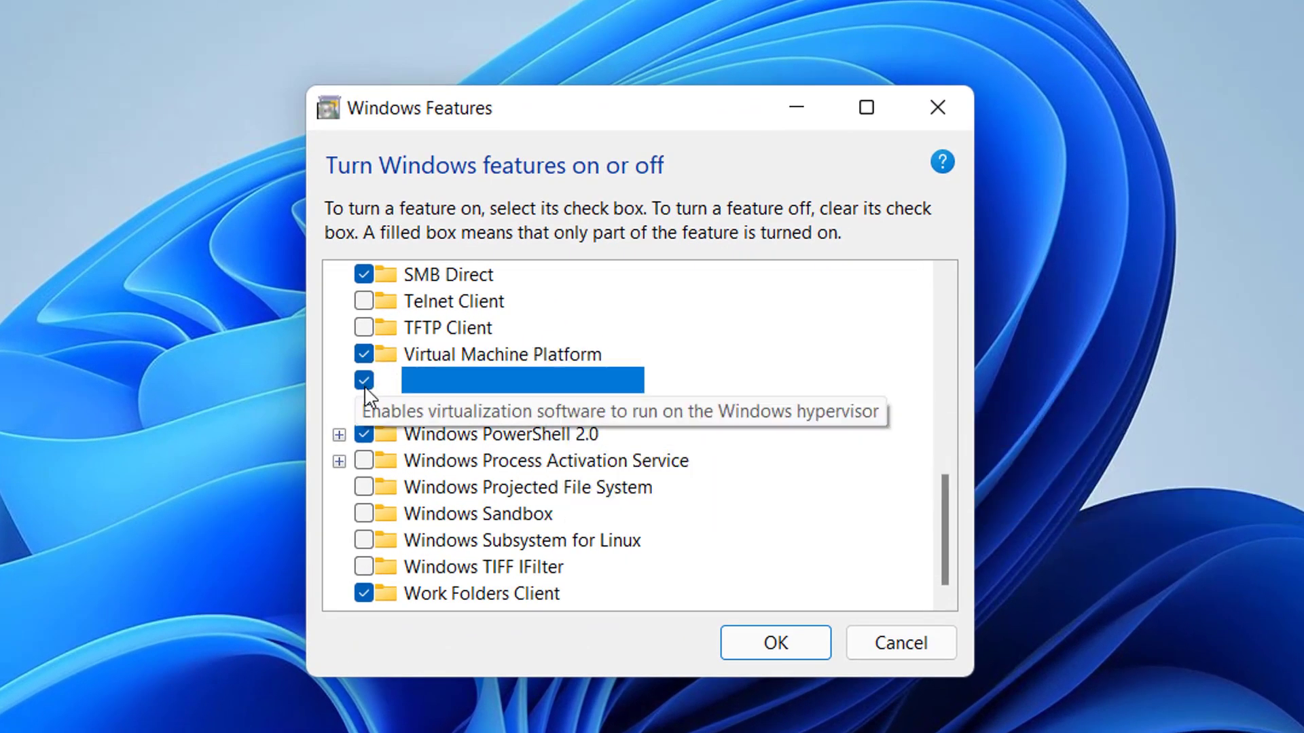
click(801, 651)
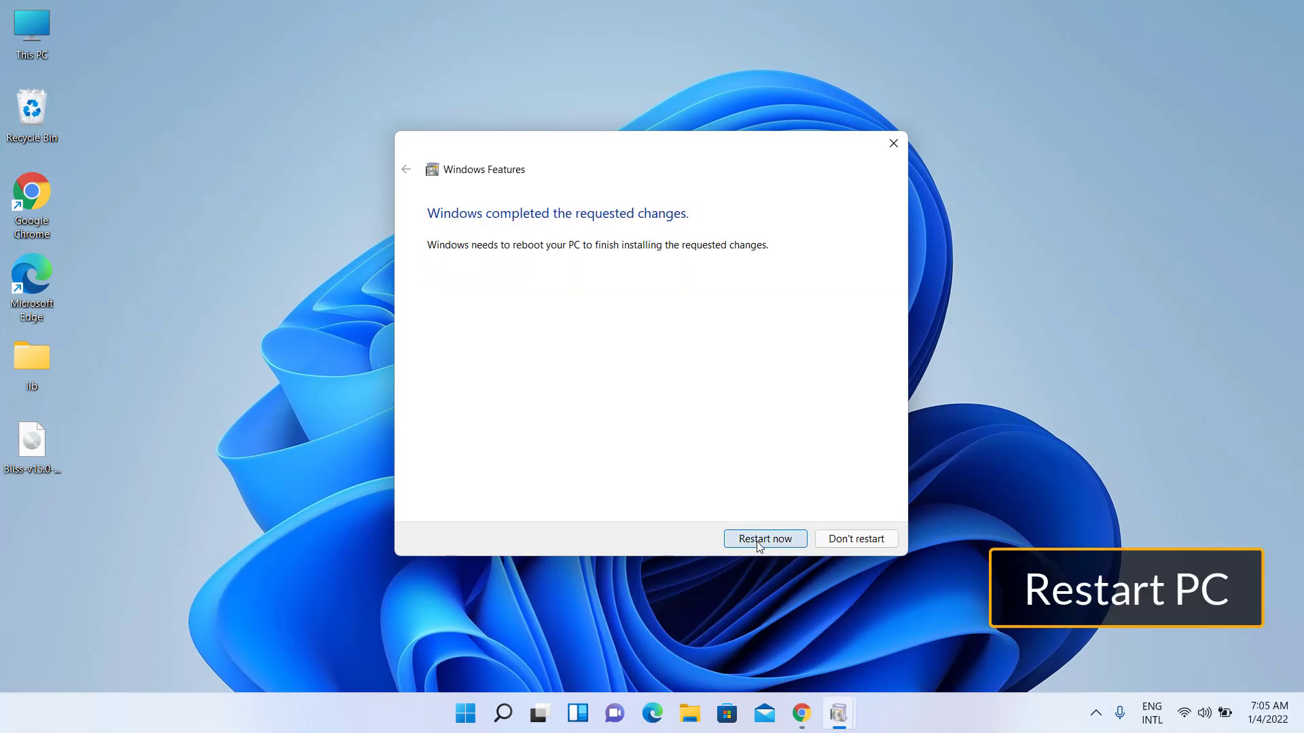
click(758, 540)
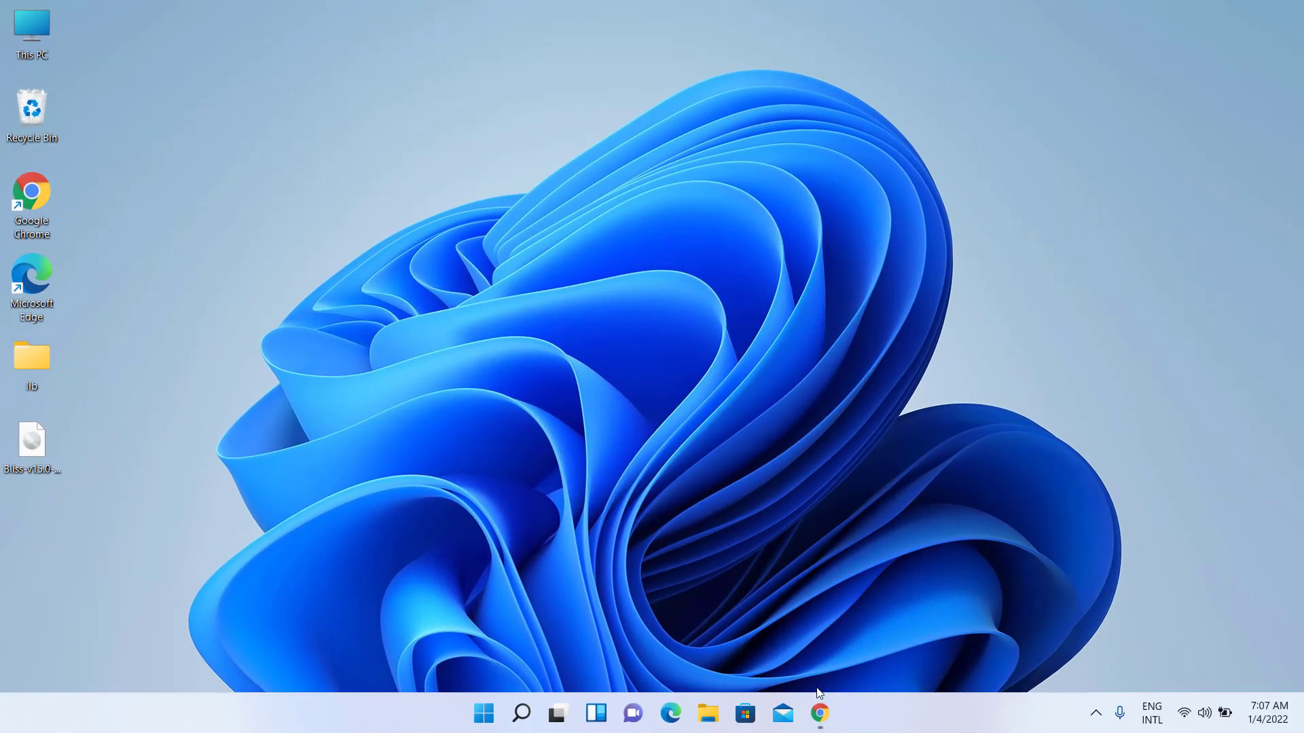
click(819, 696)
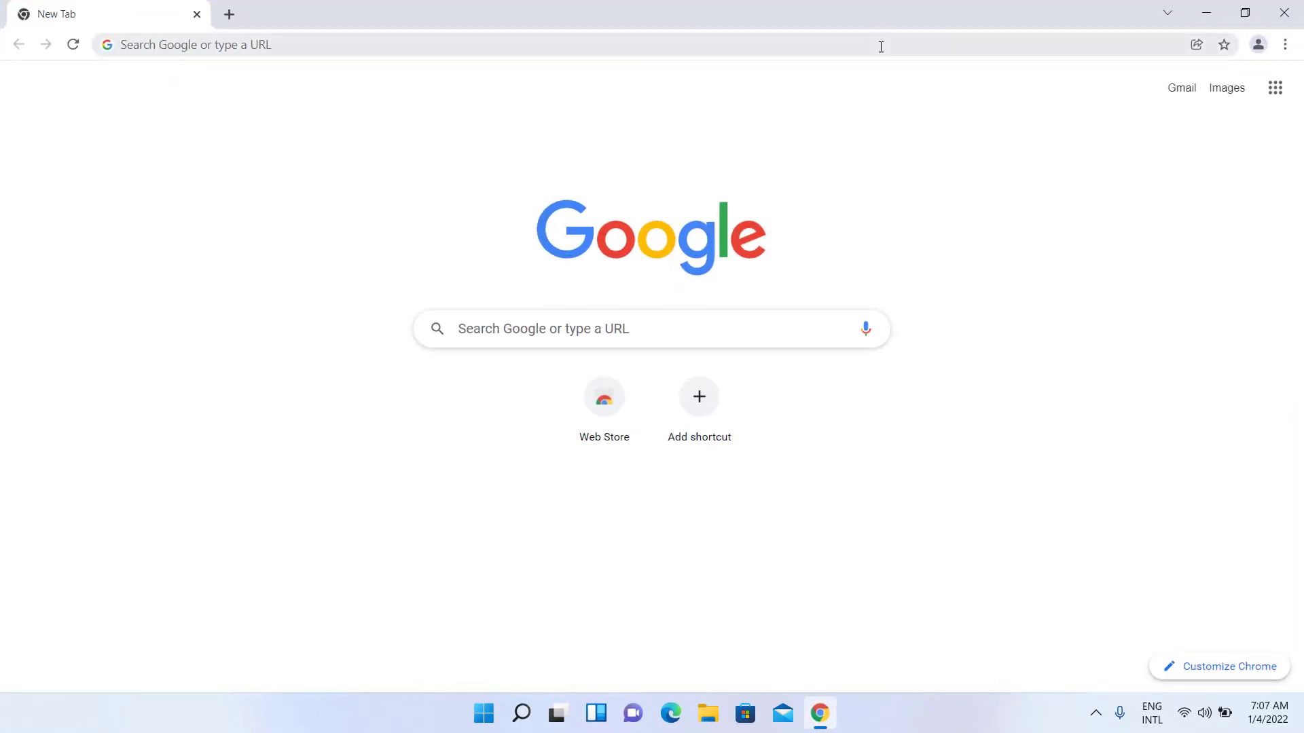
- Search 'magiskonwsa', open the LSPosed/MagiskOnWSA GitHub page, and sign in to GitHub
click(881, 46)
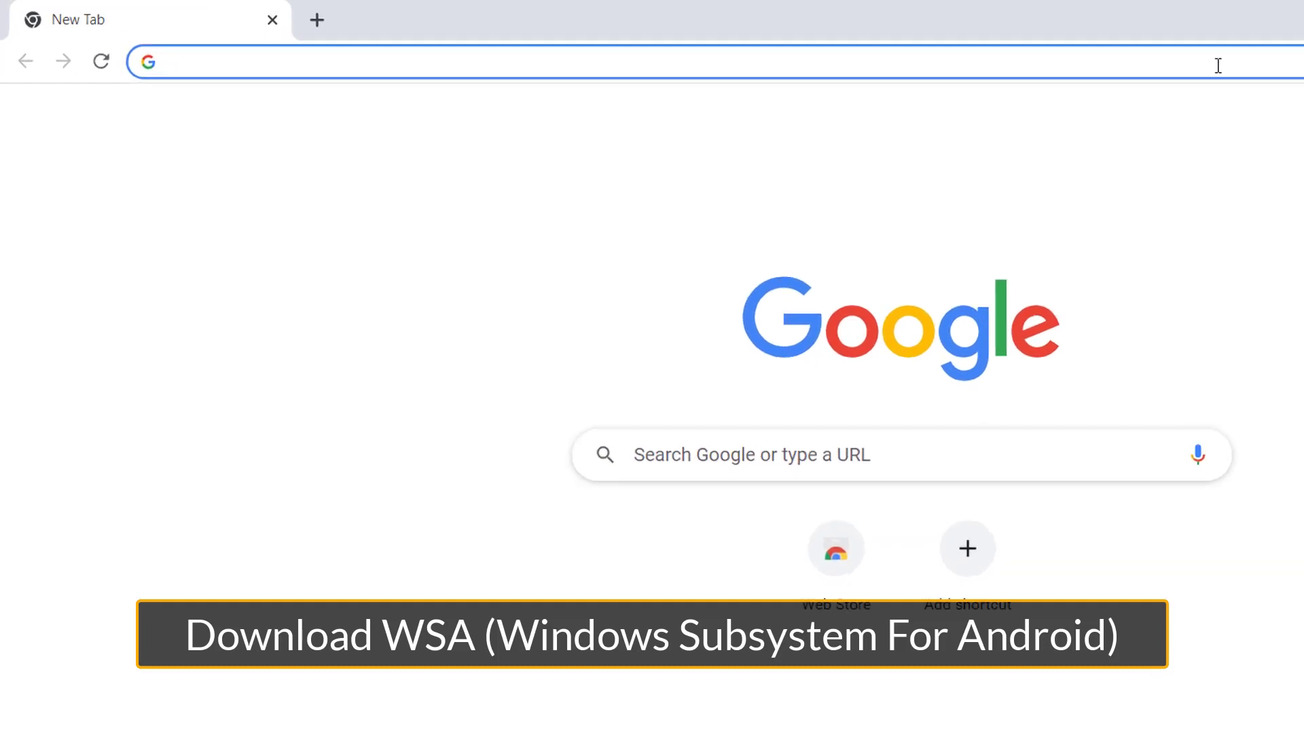
text(magiskonwsa)
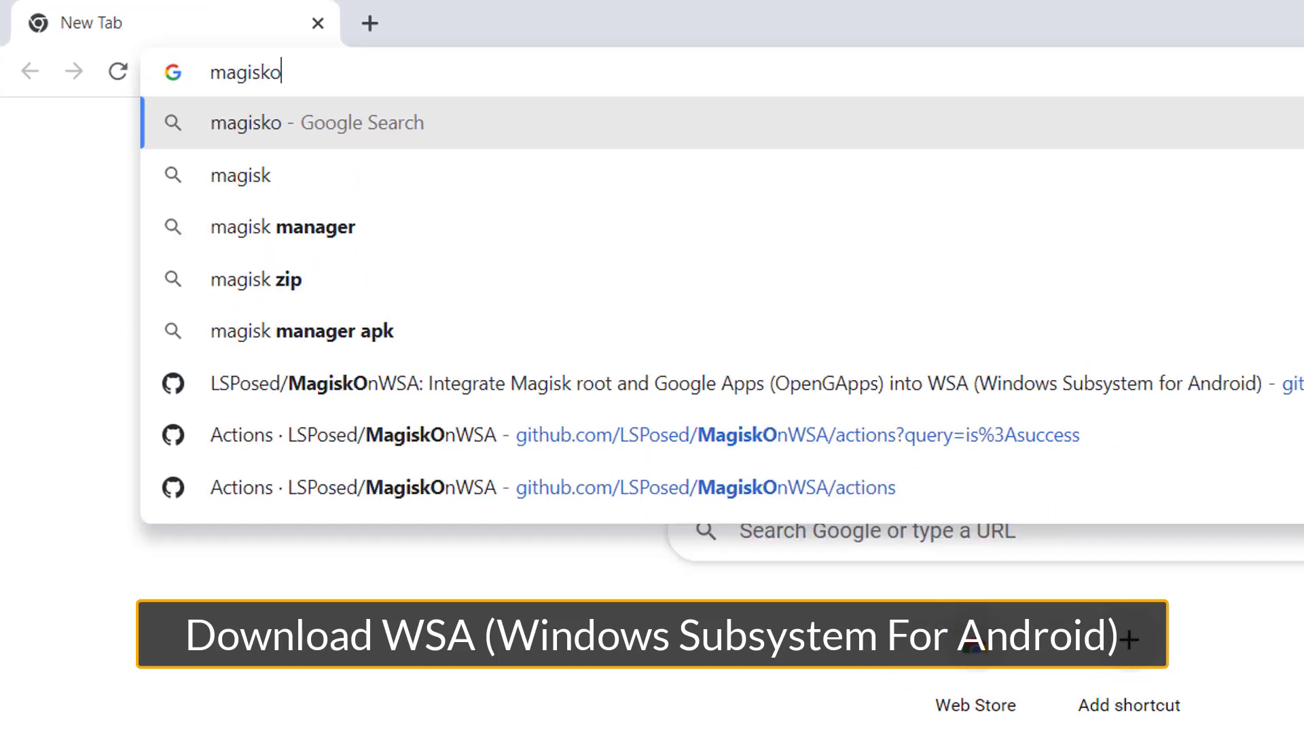
key(Return)
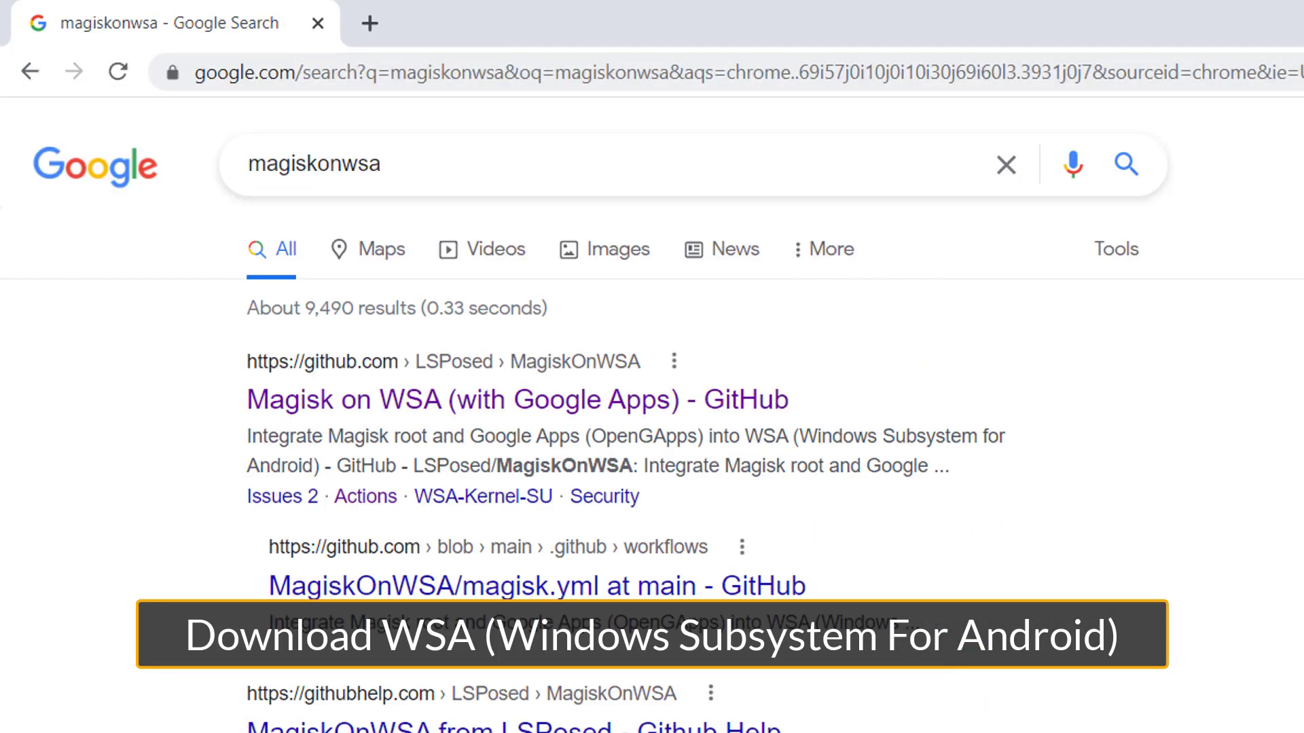
click(516, 416)
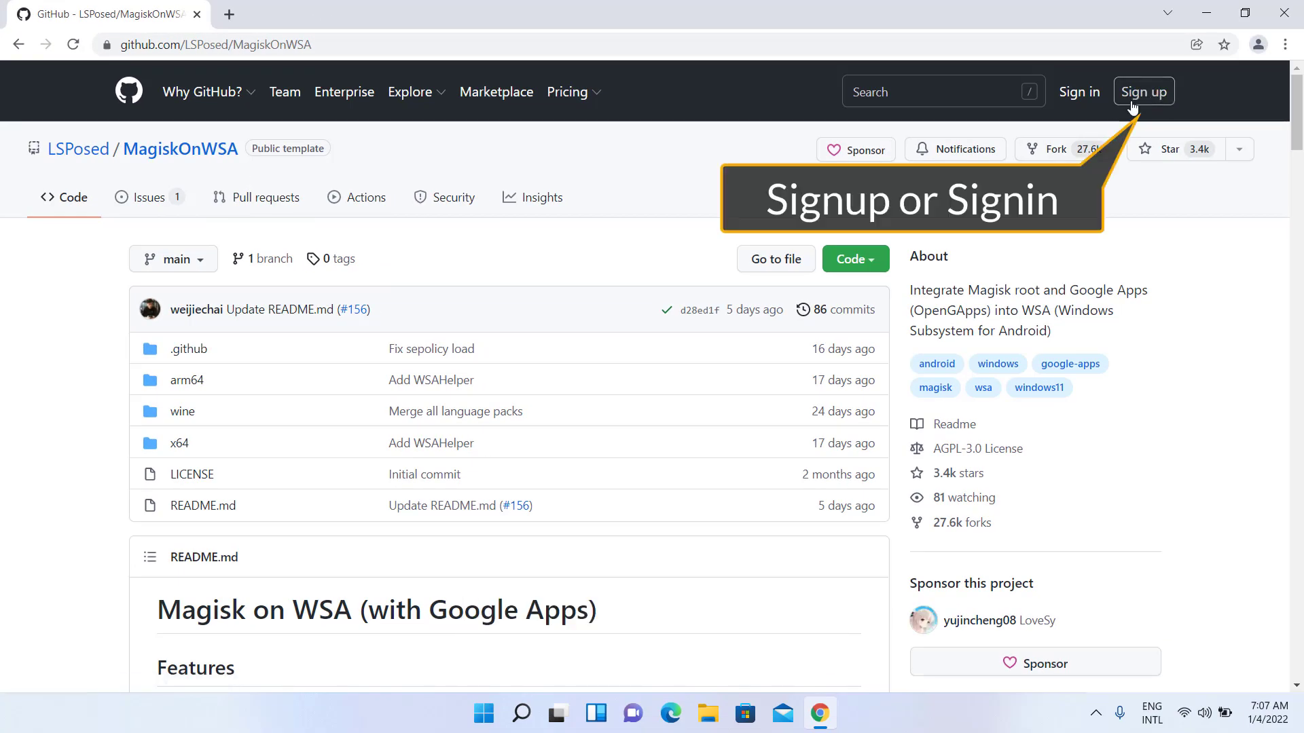
click(1080, 93)
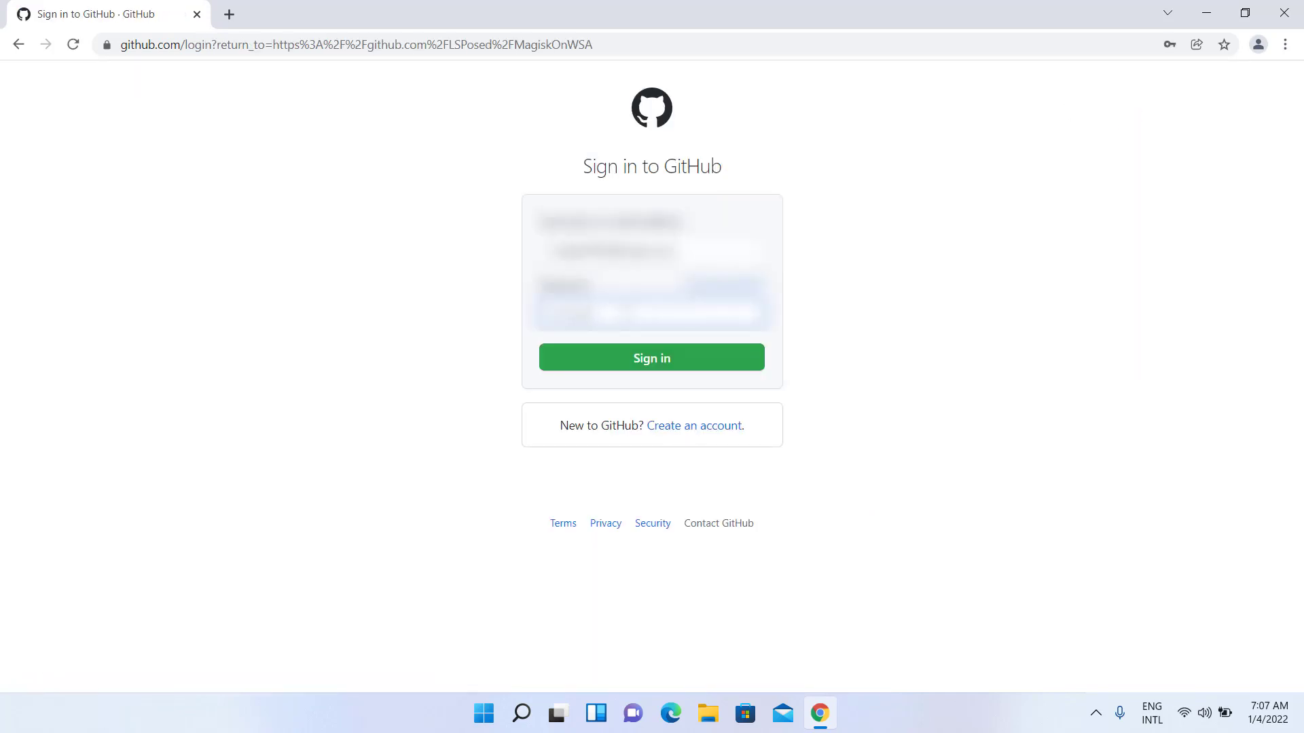
click(648, 360)
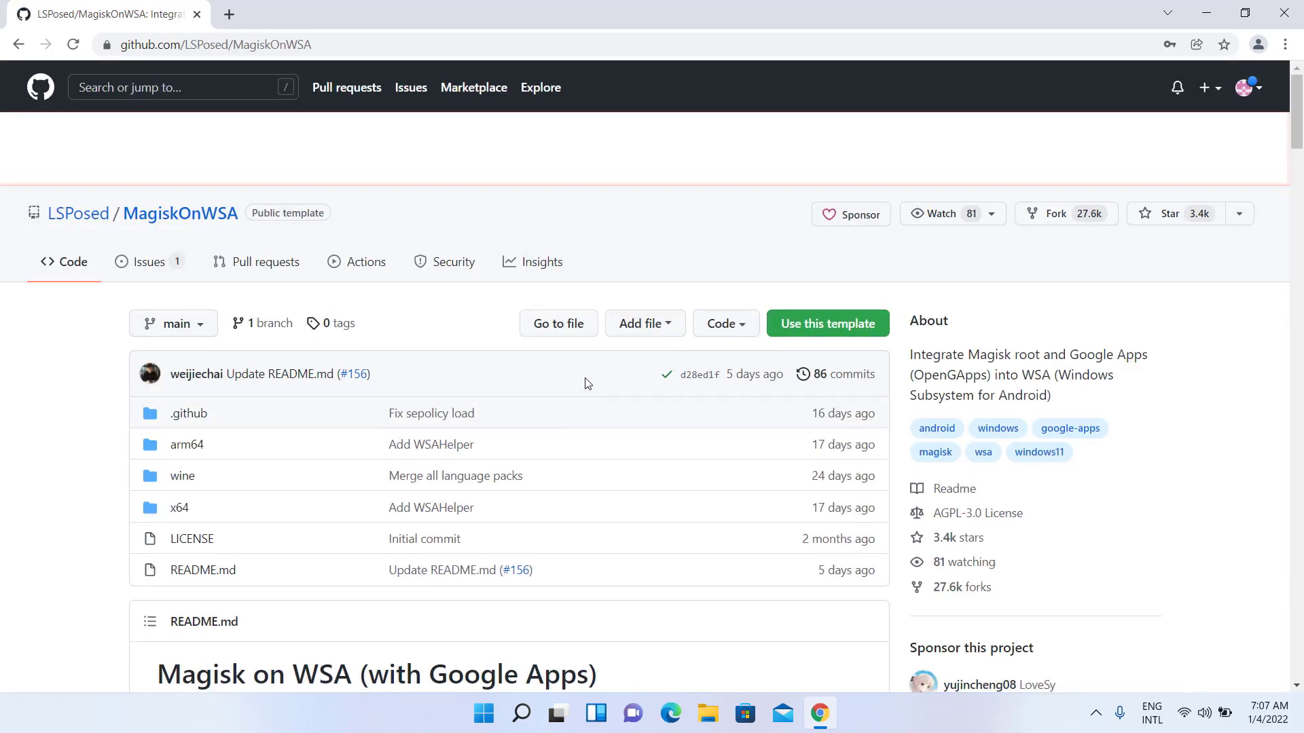
- Filter the repository's Actions runs to success and open the Build WSA #161 run
click(365, 267)
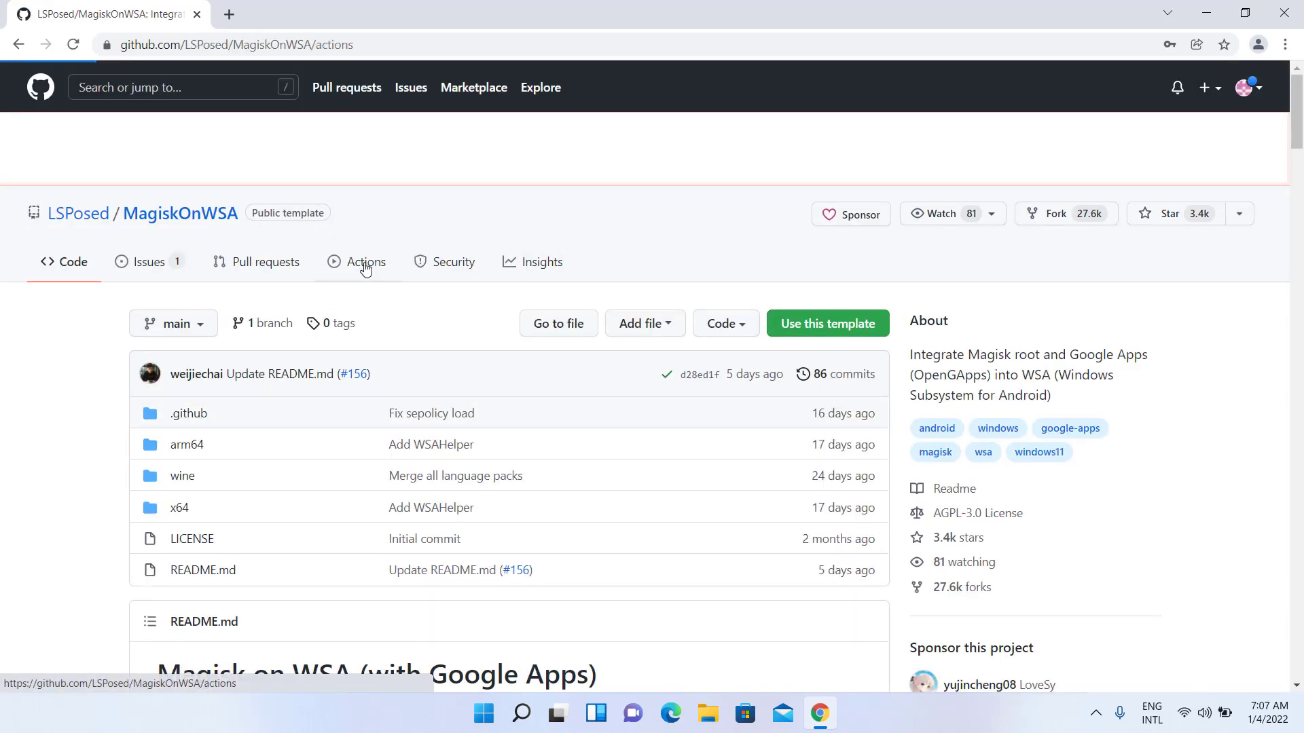
scroll(365, 268, down, 1)
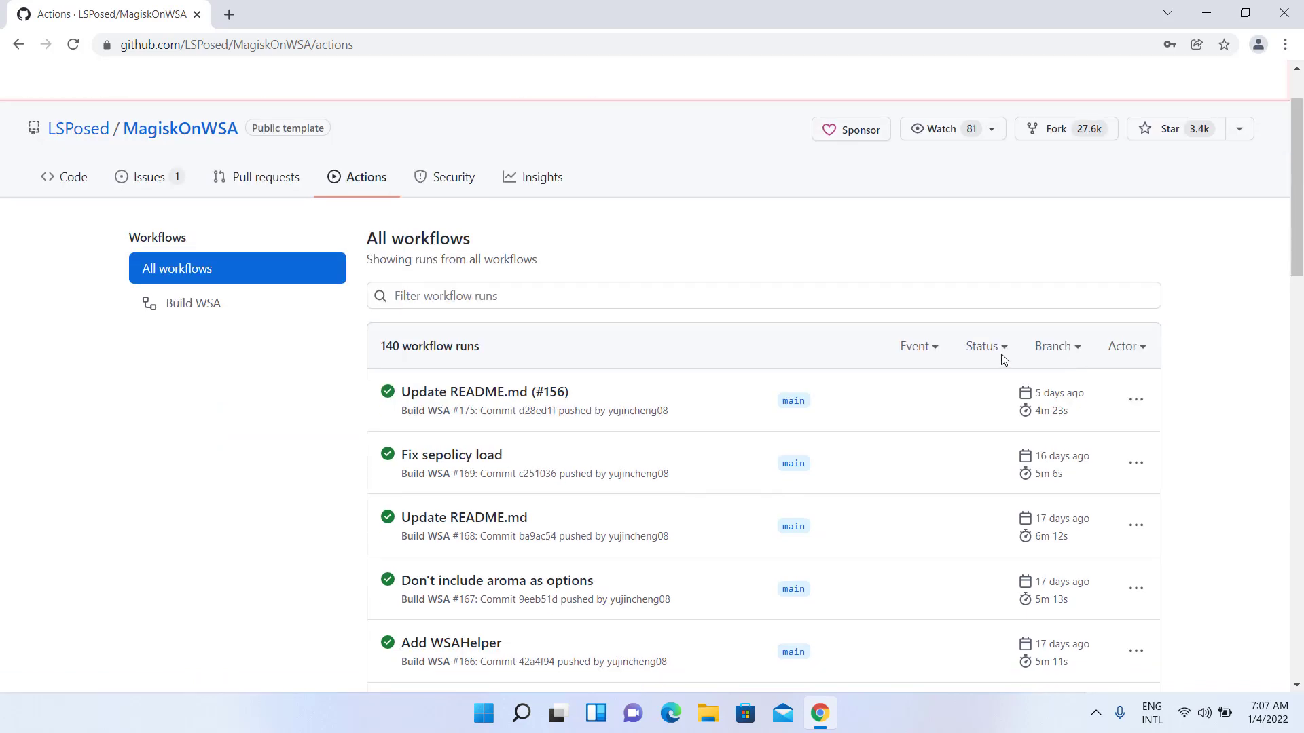
click(1001, 358)
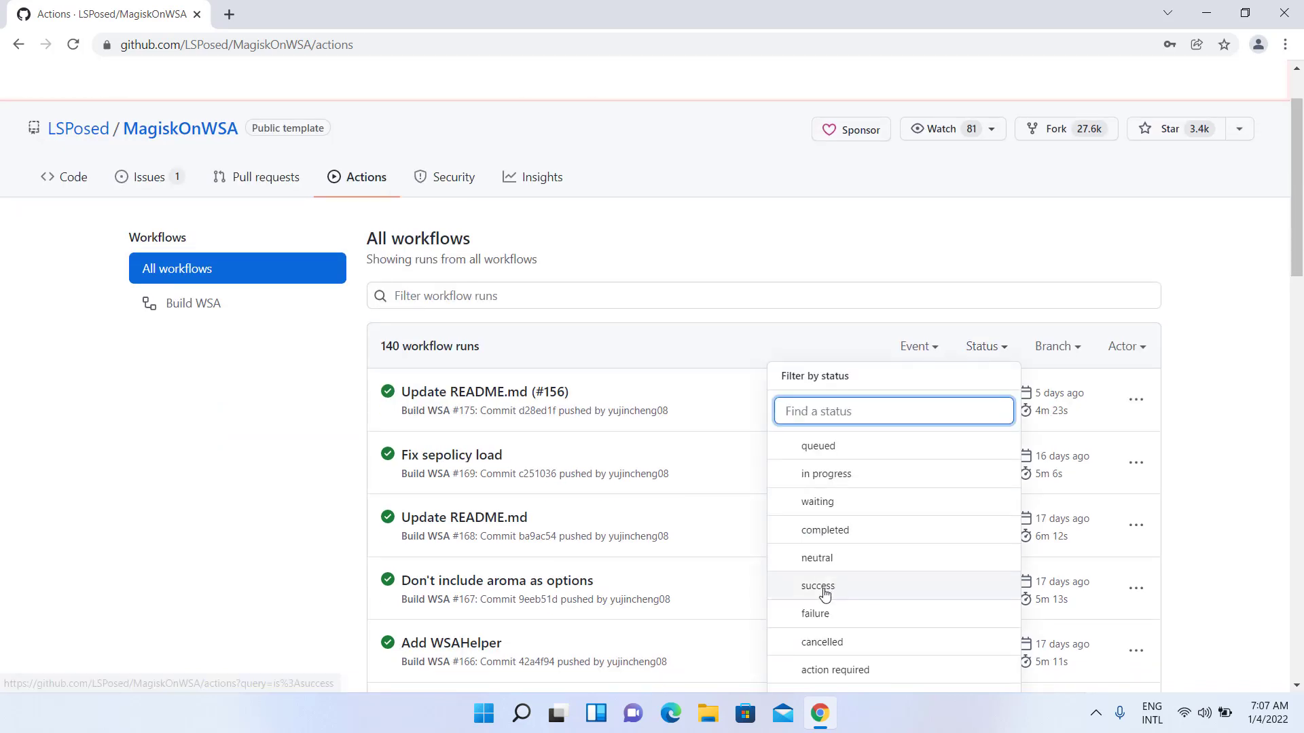
click(824, 590)
scroll(591, 489, down, 5)
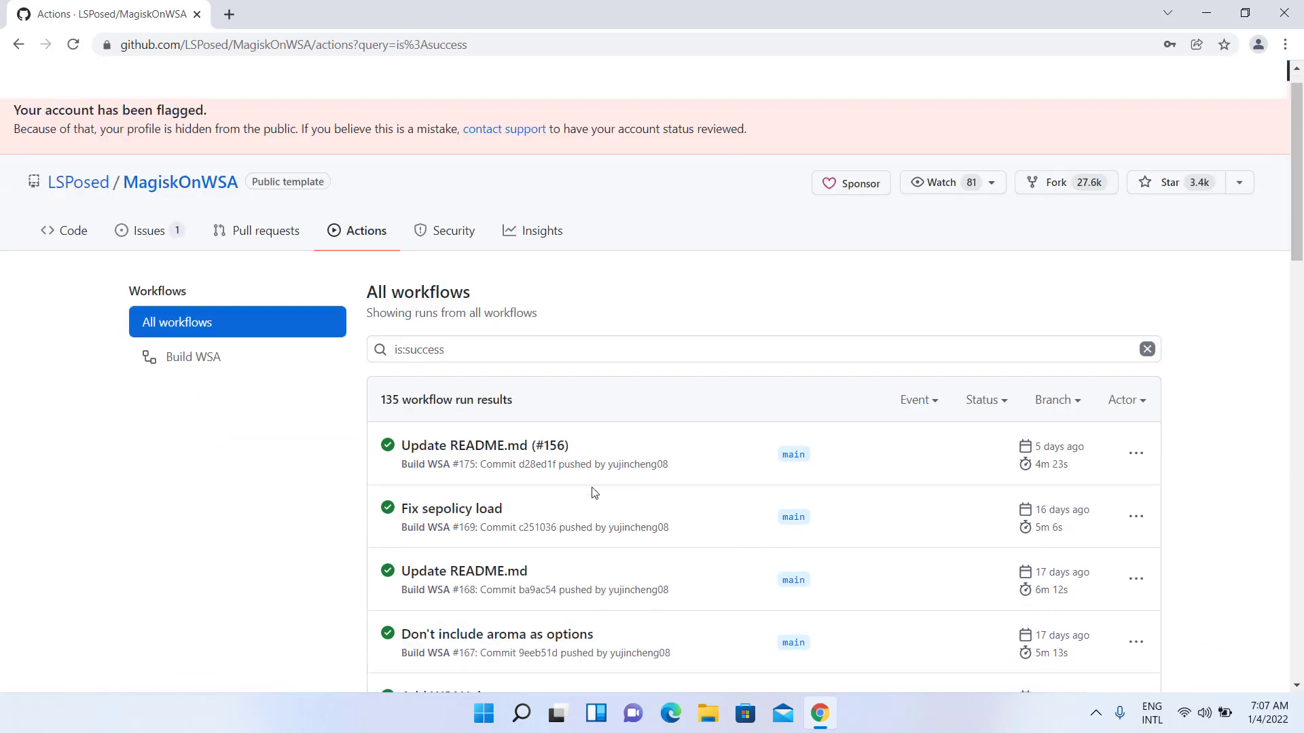
scroll(585, 466, down, 3)
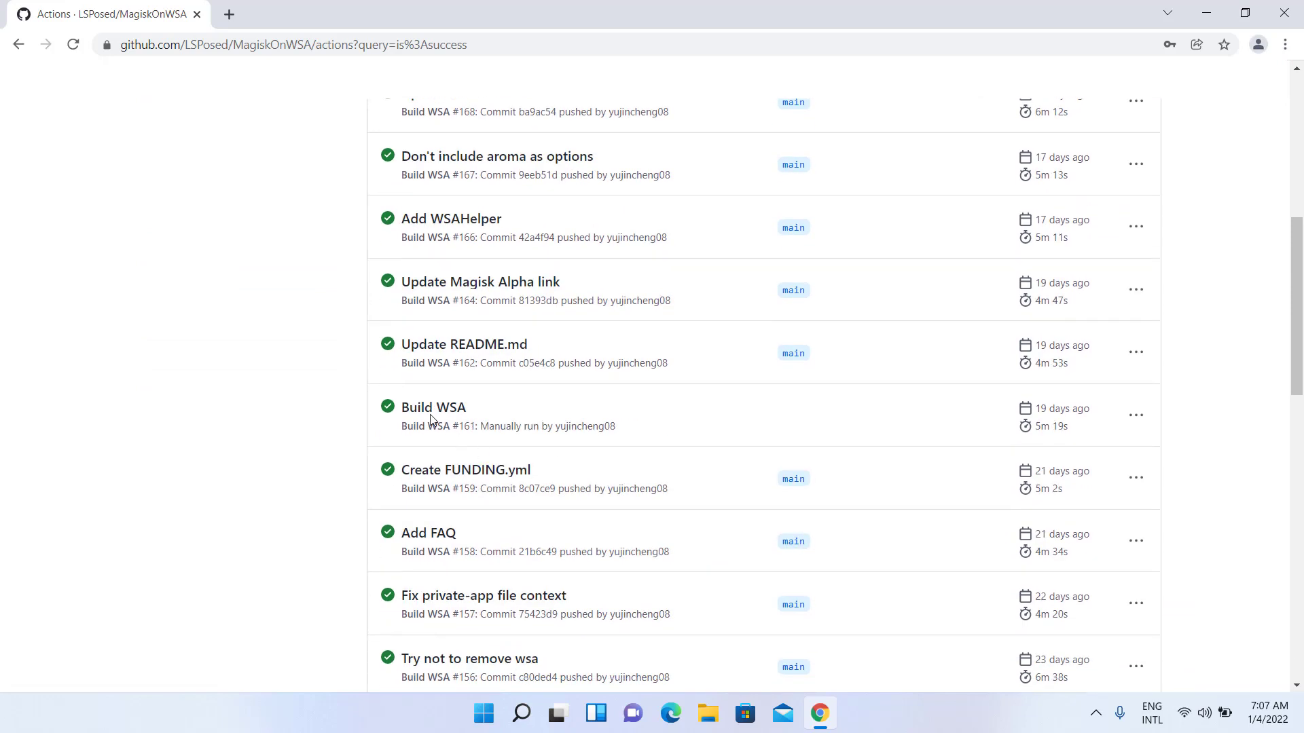
click(453, 411)
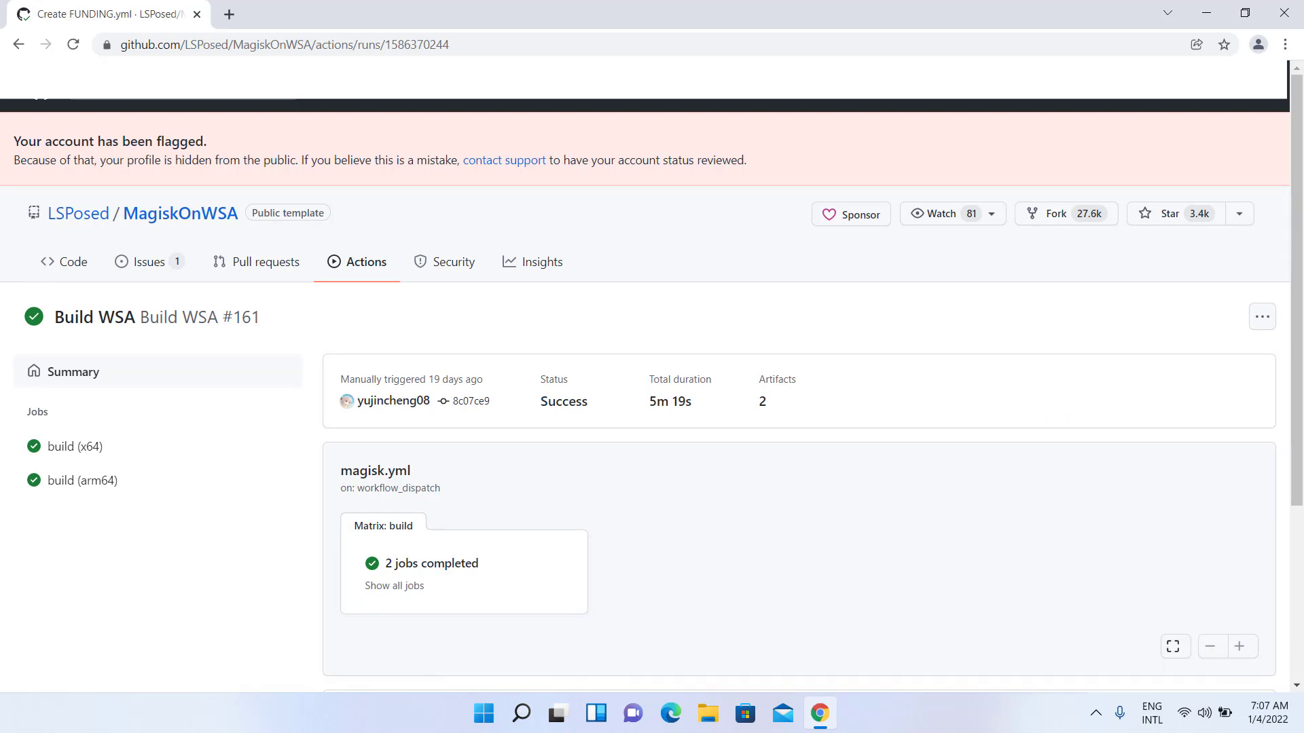
- Download the x64 WSA-with-magisk-GApps-pico_1.8.32828.0 artifact zip and close Chrome
scroll(1229, 618, down, 4)
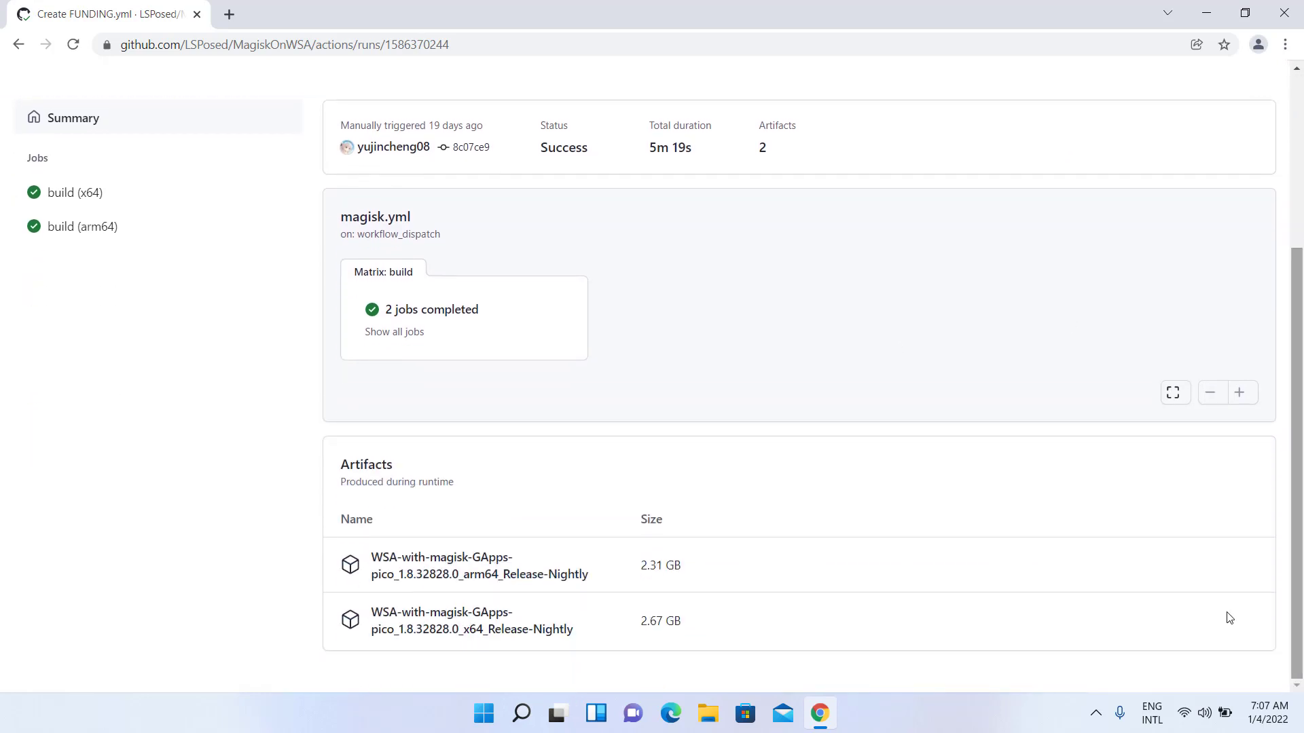
click(467, 621)
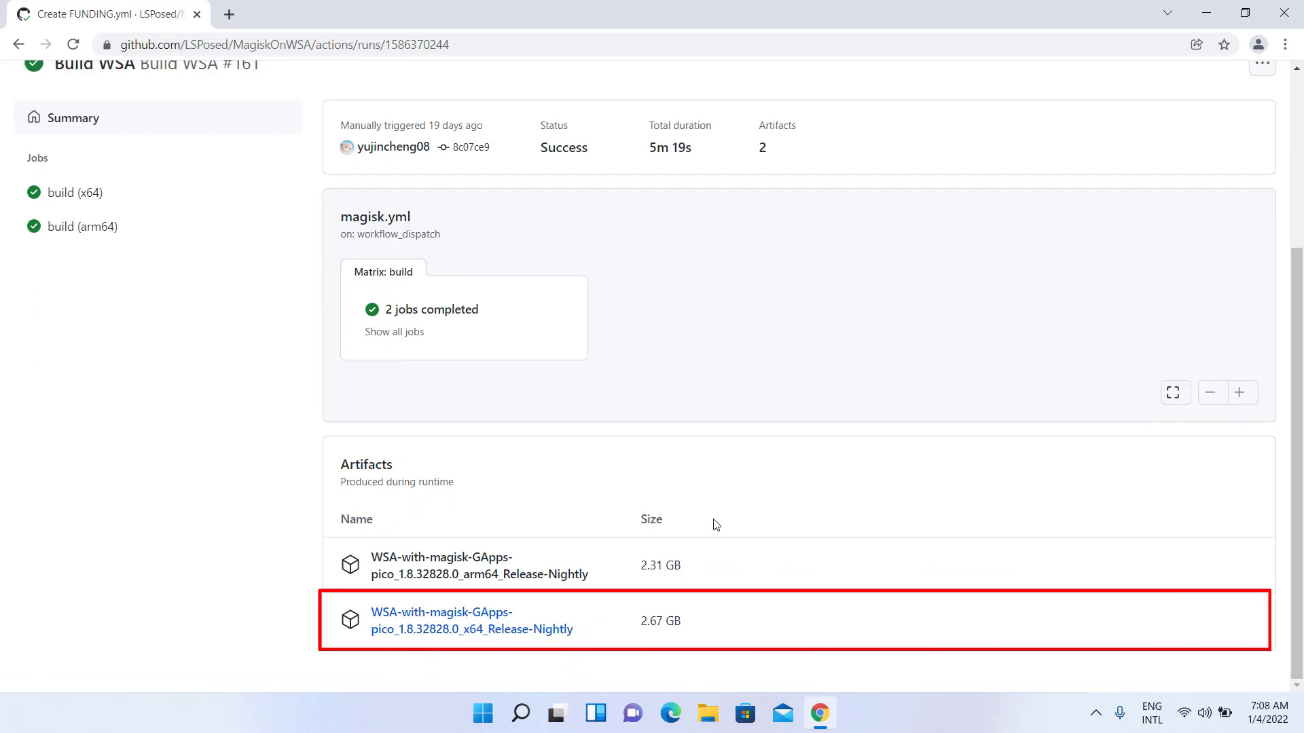
click(467, 622)
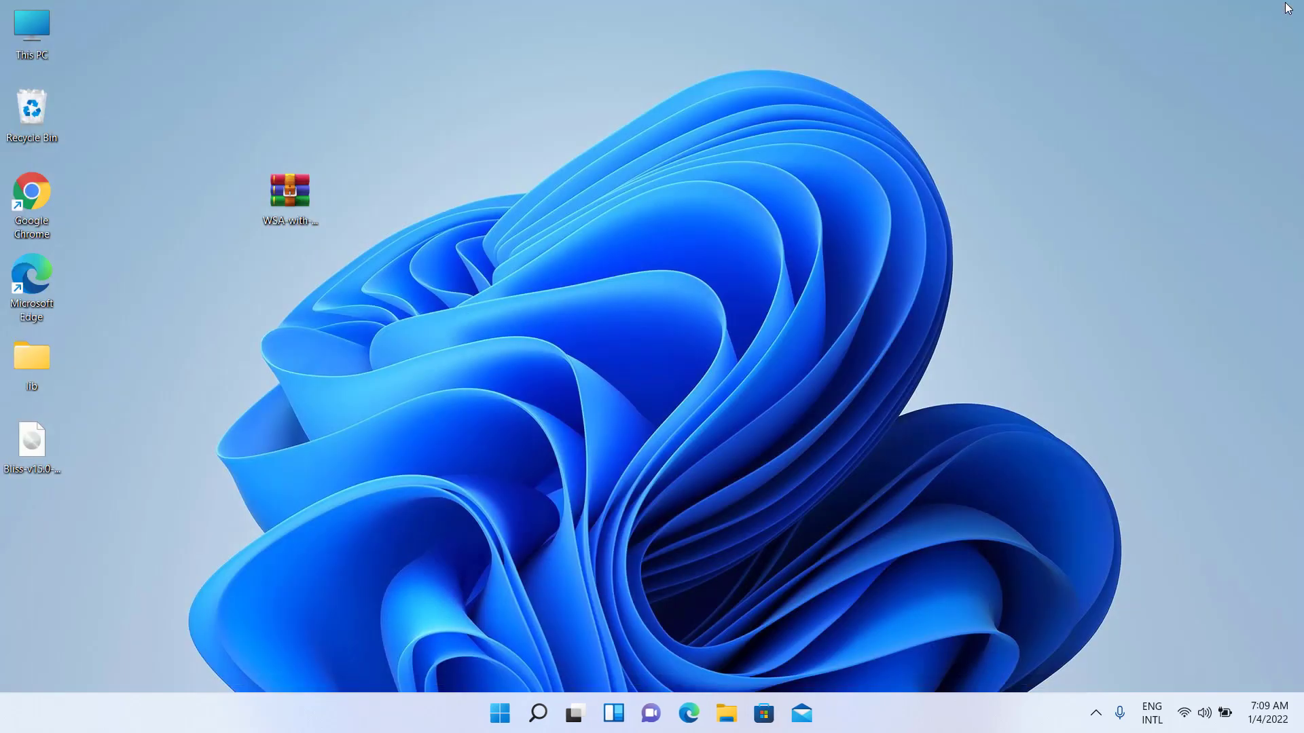
click(1284, 13)
drag(424, 160, 242, 283)
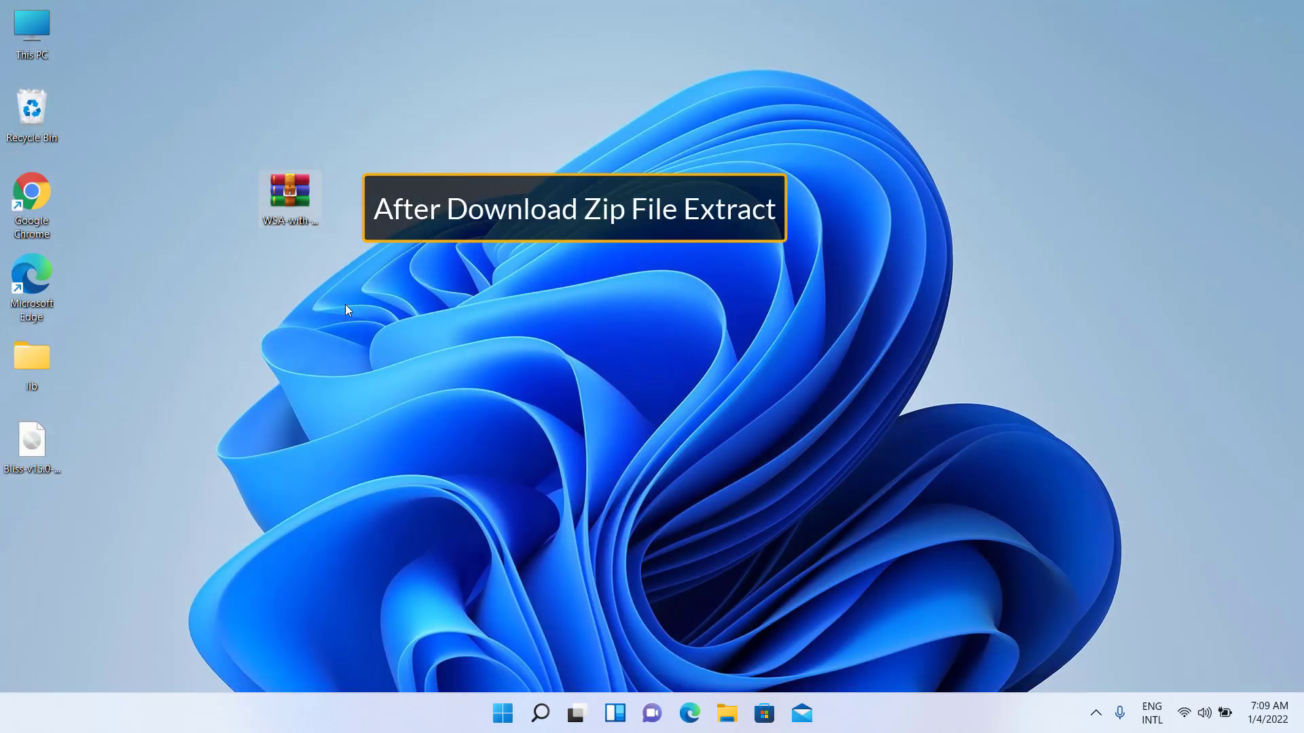
- Extract All from the WSA zip into a folder on the desktop
click(295, 194)
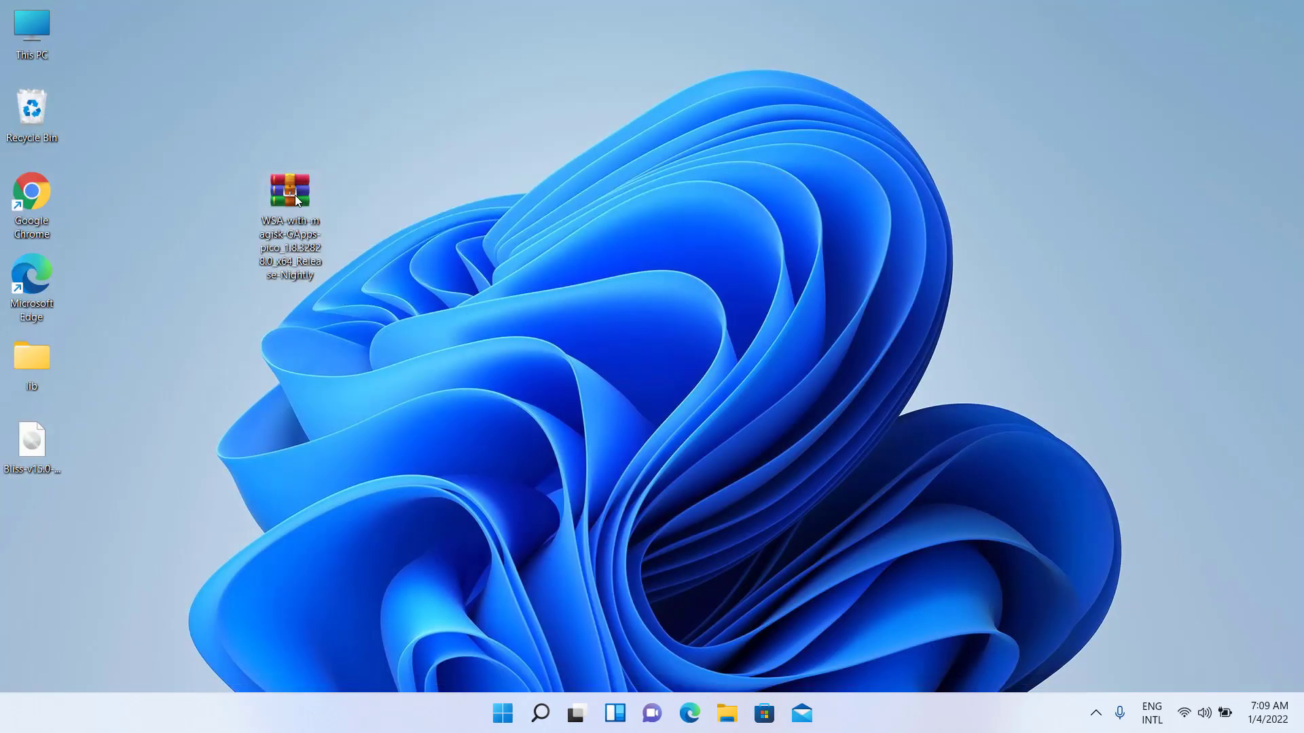
right_click(294, 194)
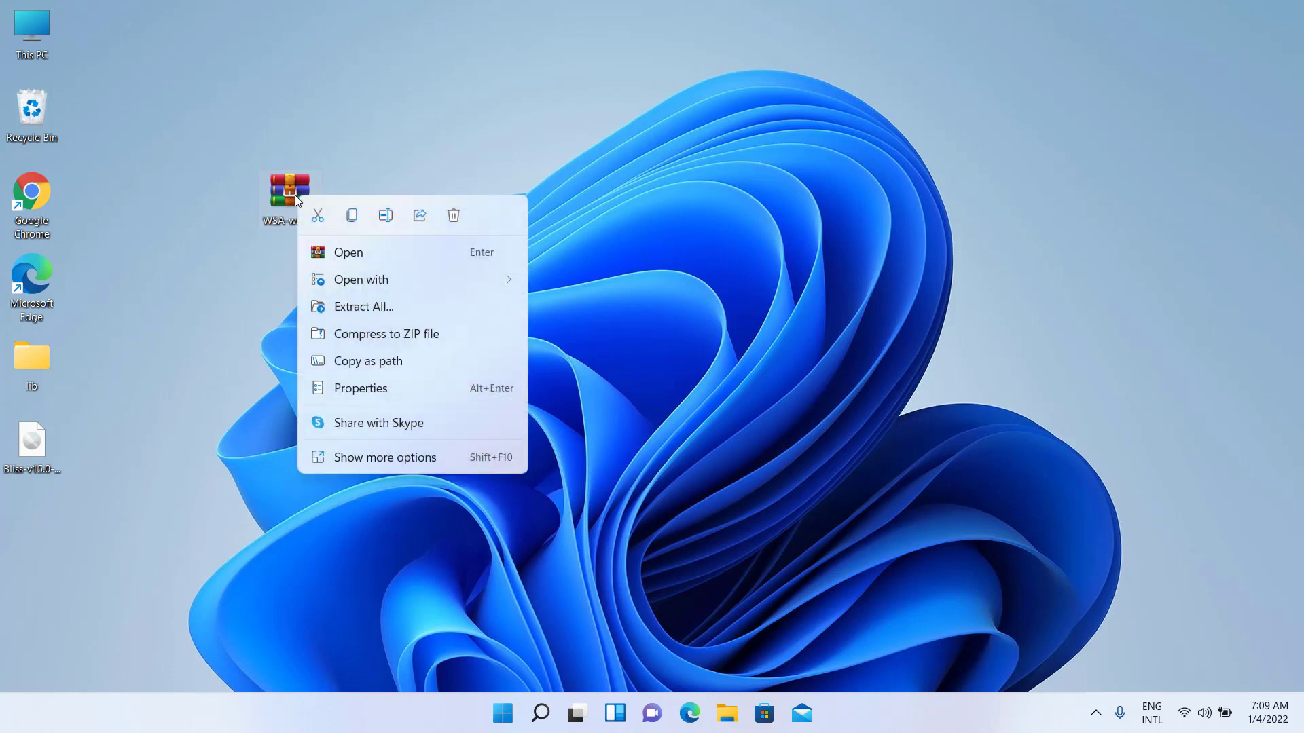
click(363, 308)
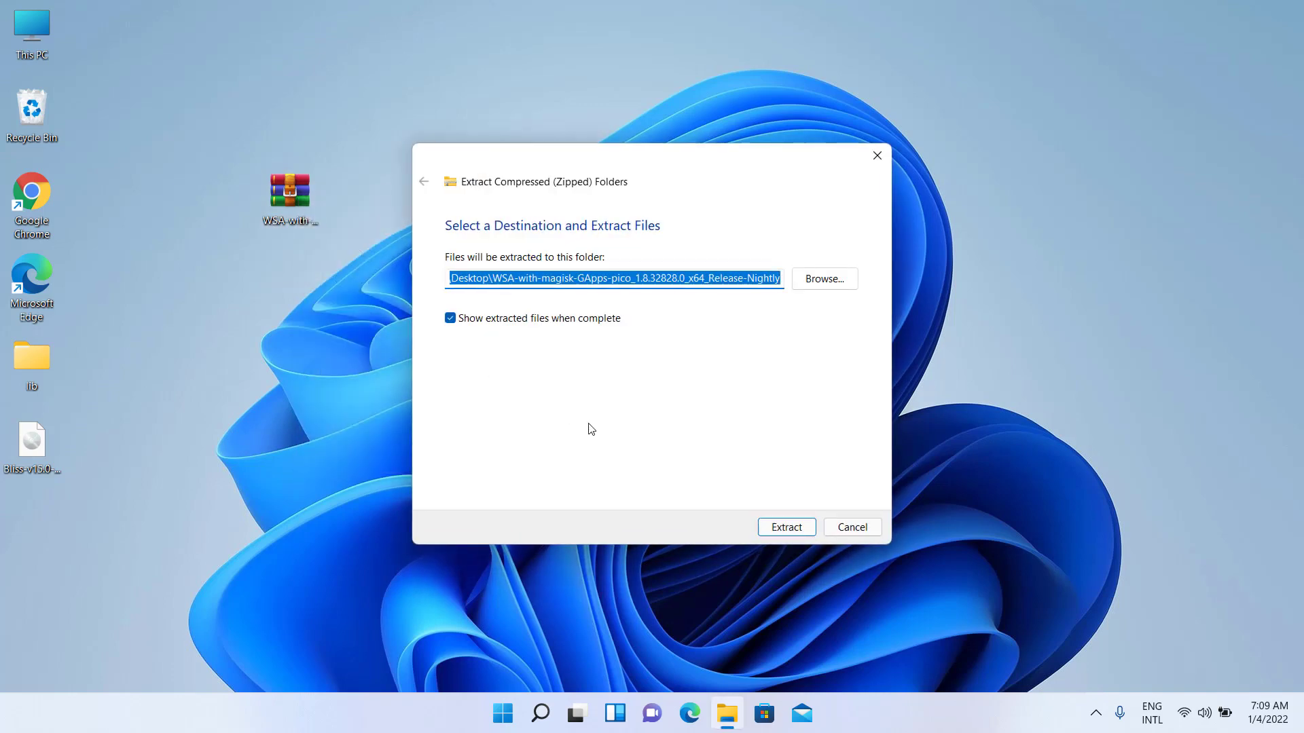
click(798, 529)
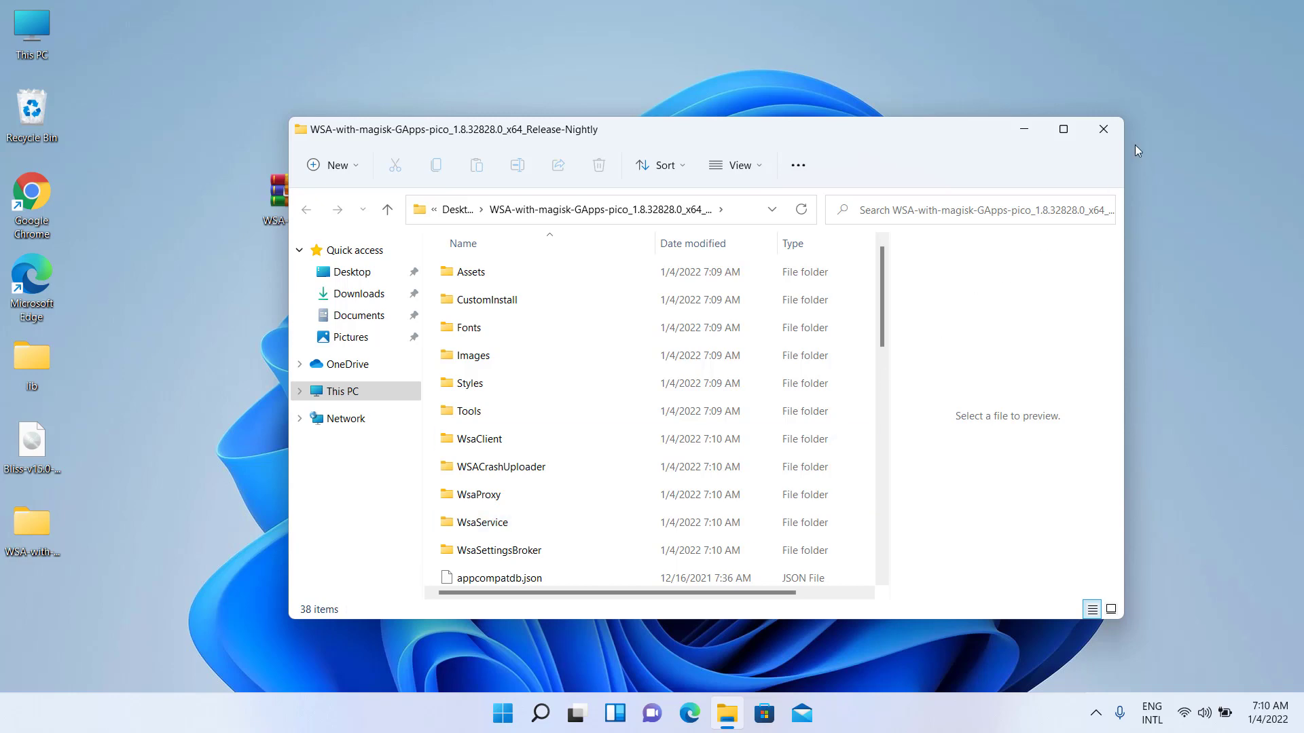
click(1116, 133)
- Place the extracted WSA folder beside the zip and open it in File Explorer
drag(32, 526, 365, 197)
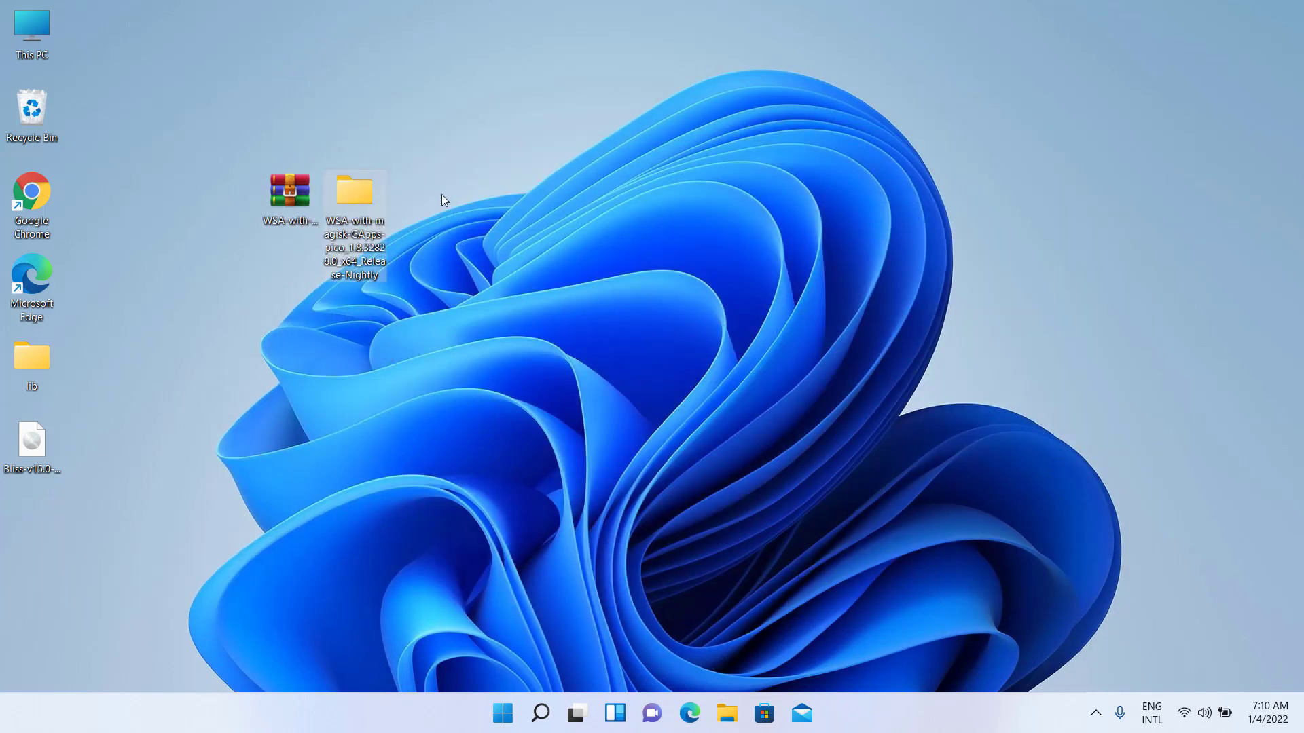
right_click(357, 192)
click(412, 251)
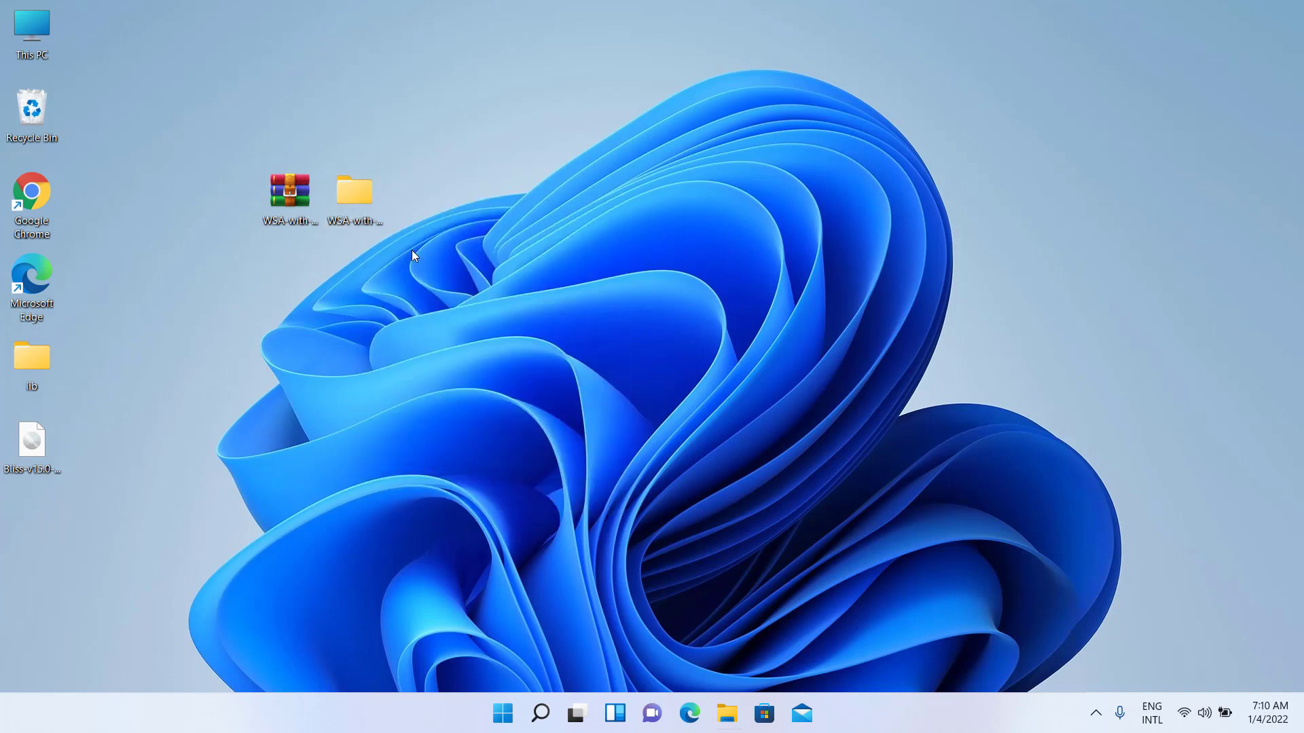
scroll(611, 411, down, 9)
- Run the Install script from the extracted WSA folder with PowerShell
scroll(613, 415, down, 1)
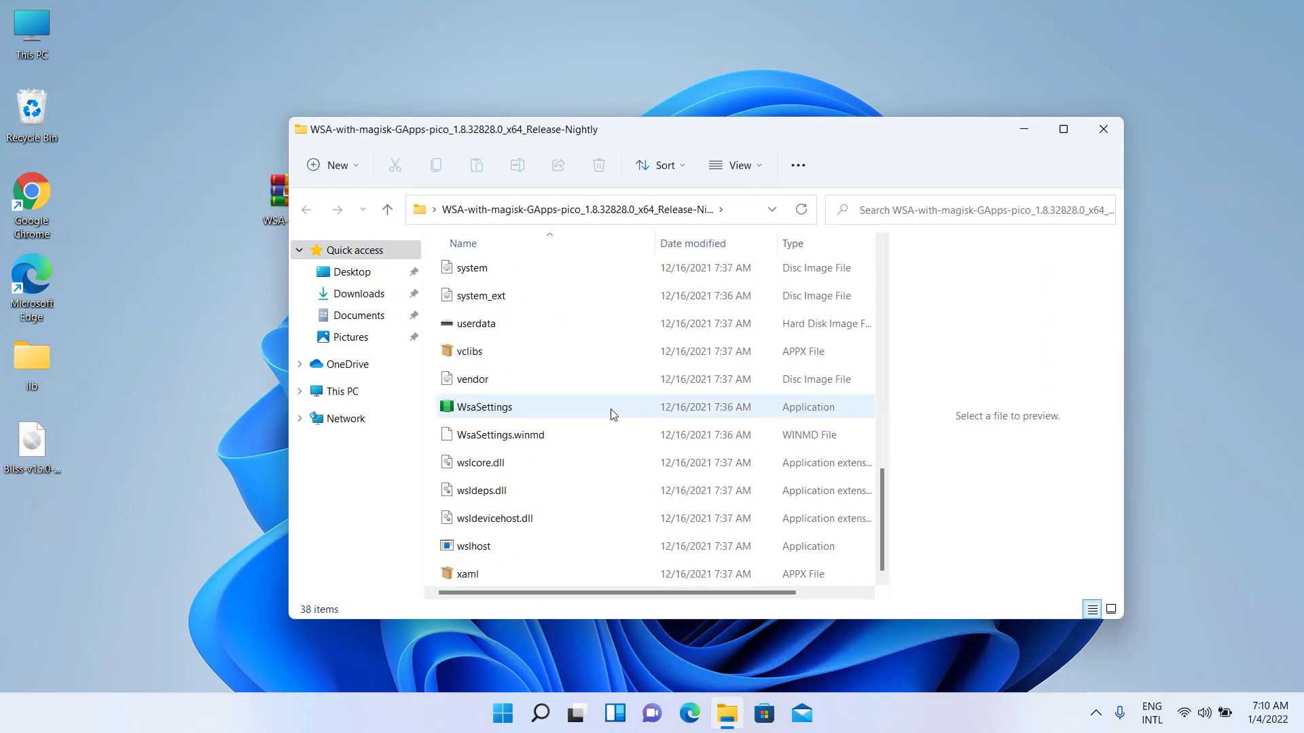
scroll(611, 411, up, 6)
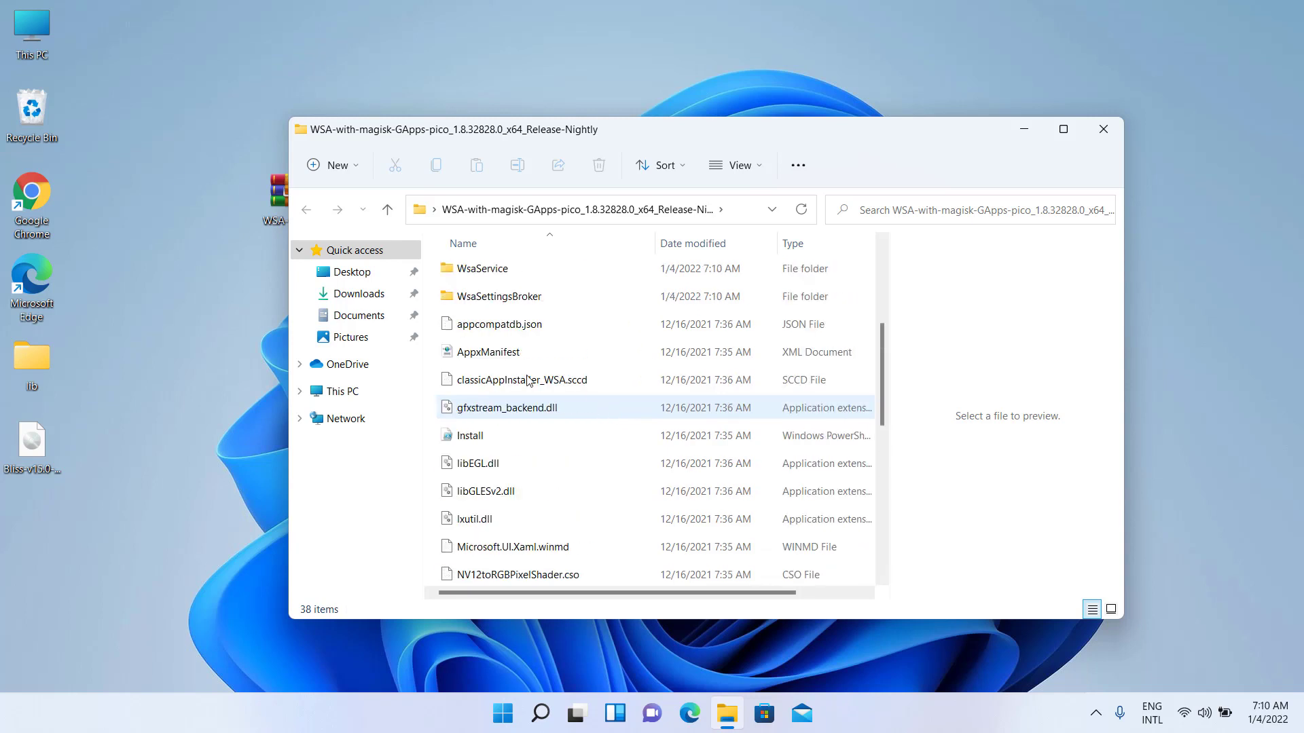
right_click(480, 441)
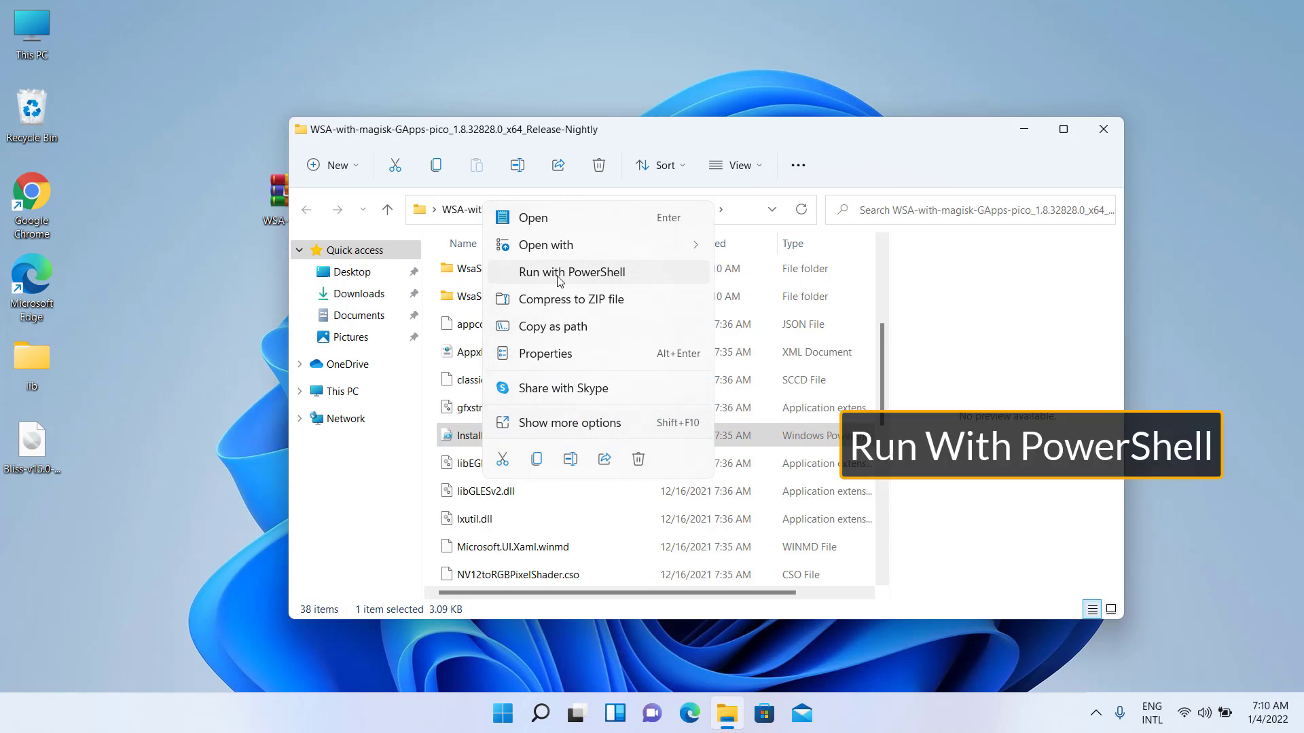
click(596, 274)
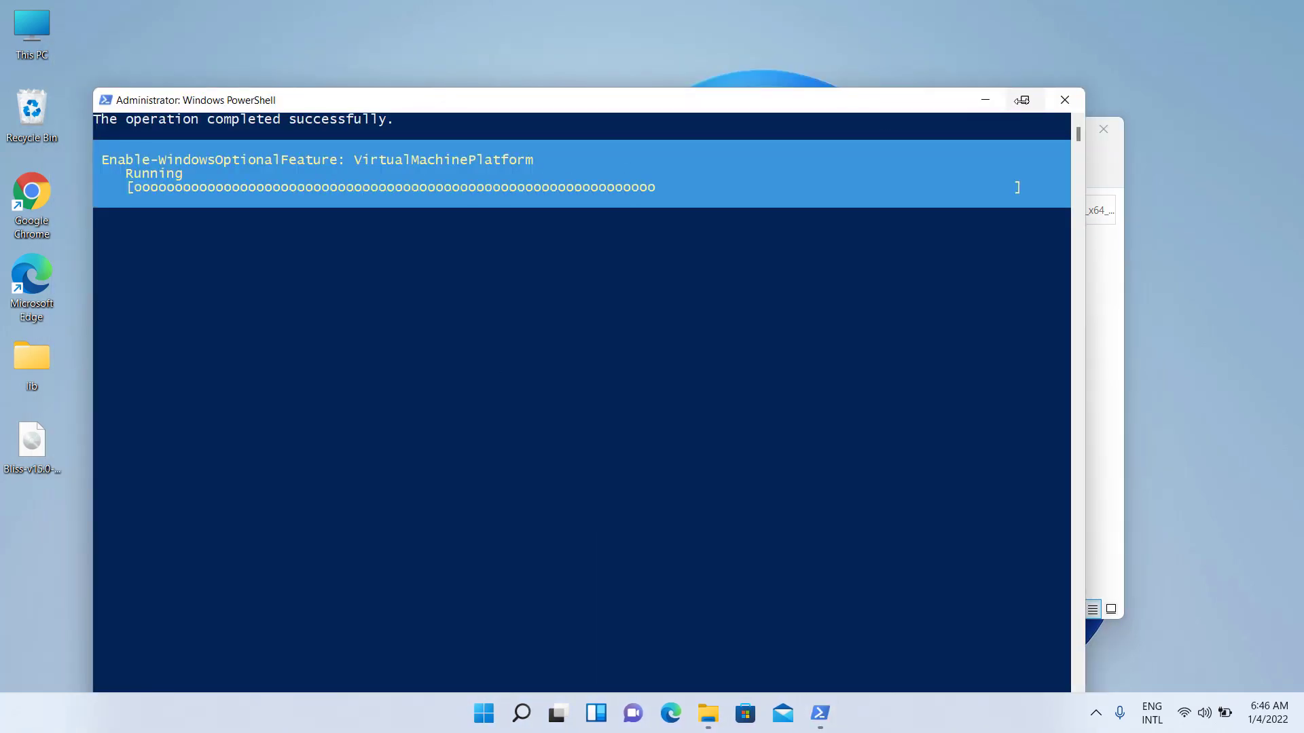
- Maximize PowerShell, answer y to the restart prompt, then launch Windows Subsystem for Android Settings
click(1022, 100)
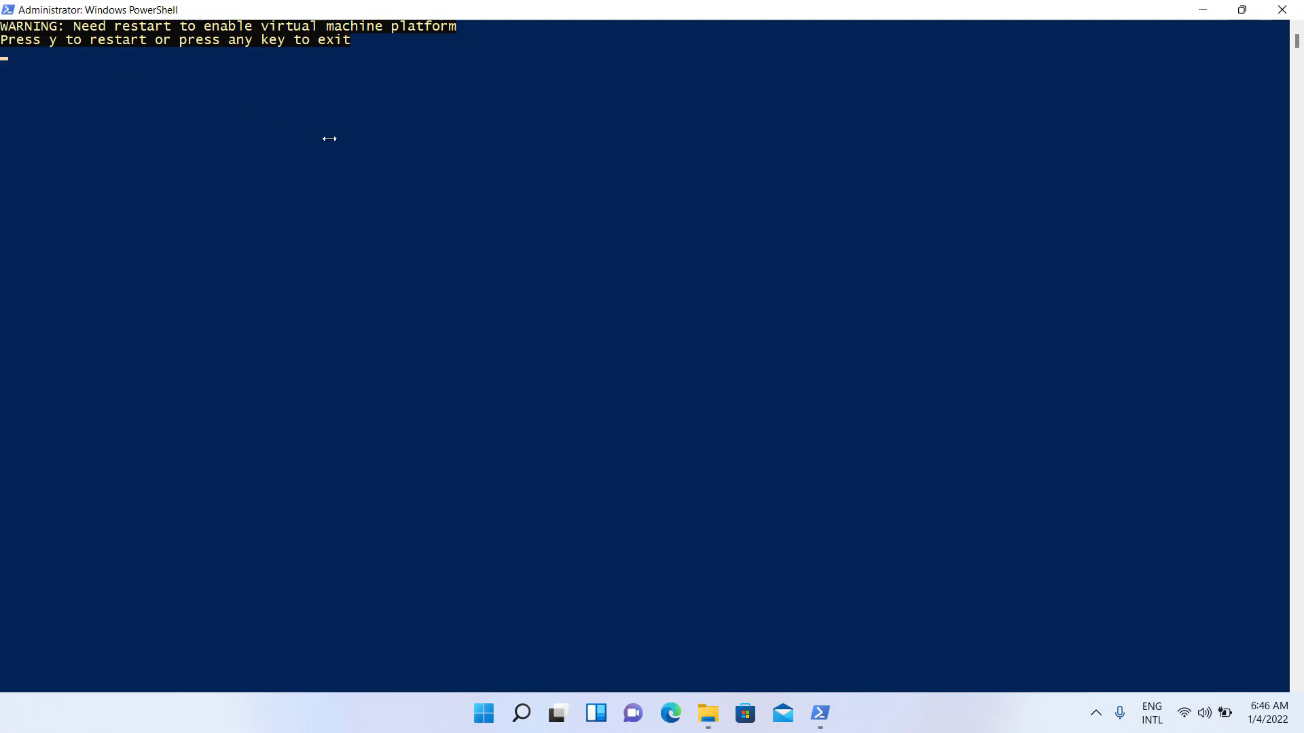
key(y)
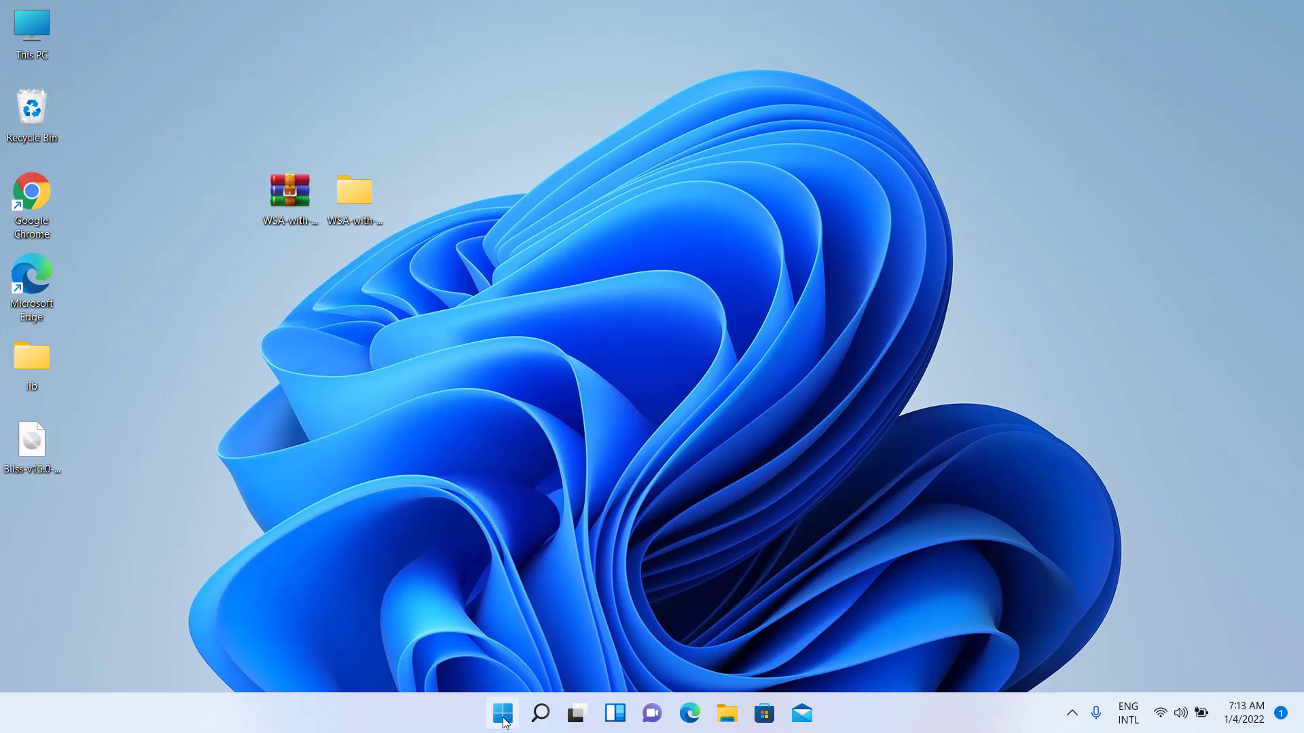
click(504, 714)
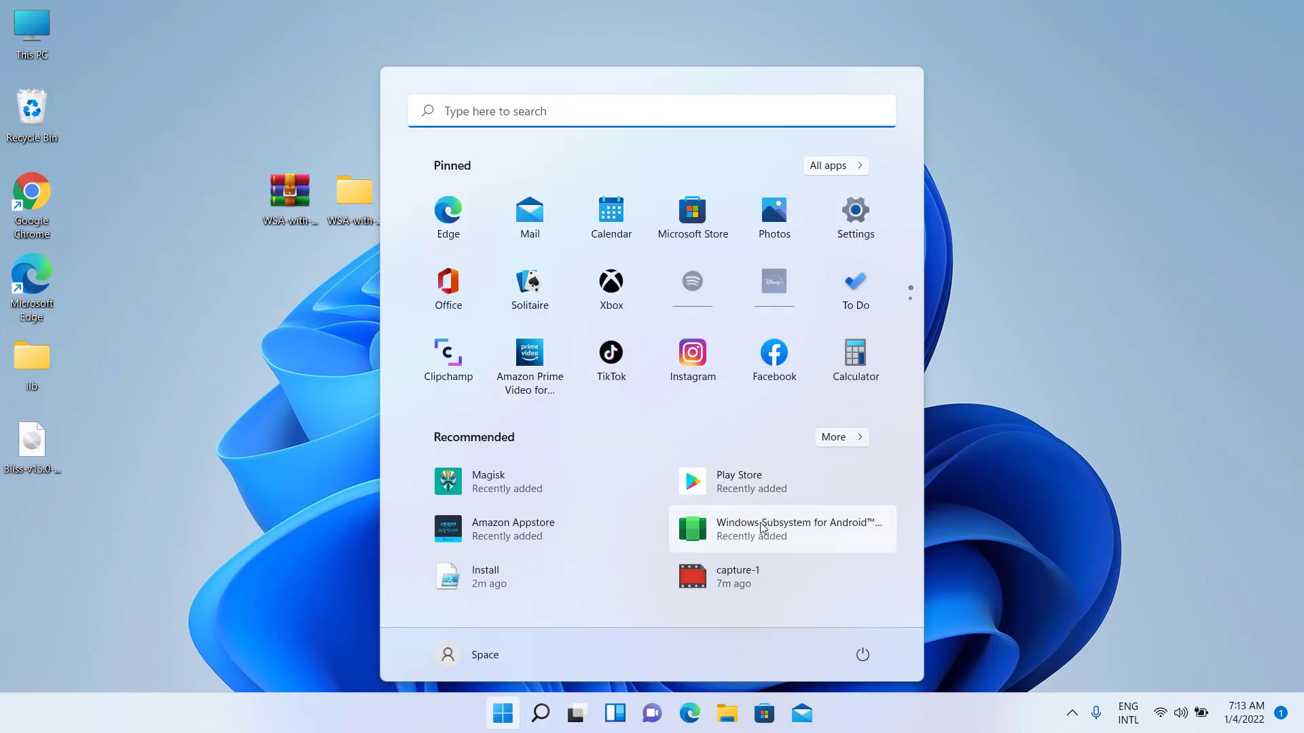
click(763, 527)
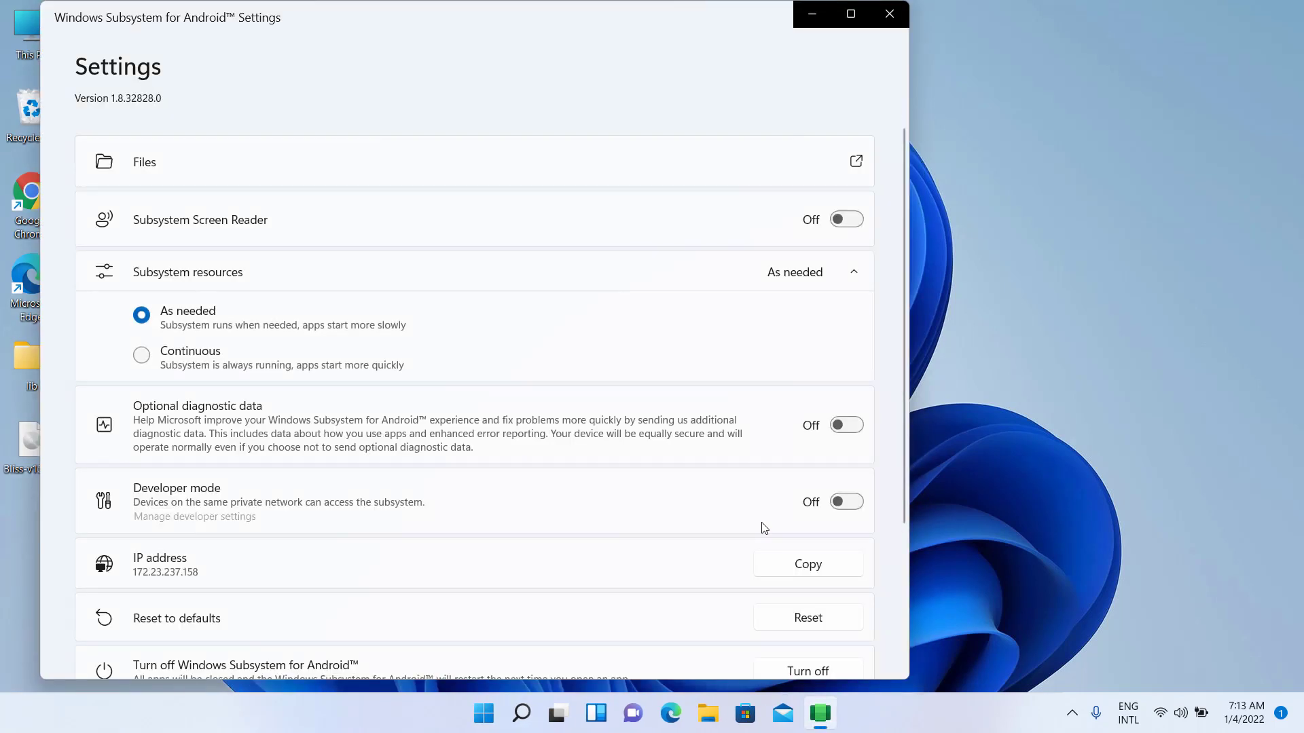
- Switch Developer mode on and allow Windows Subsystem for Android through Windows Defender Firewall
scroll(535, 450, down, 3)
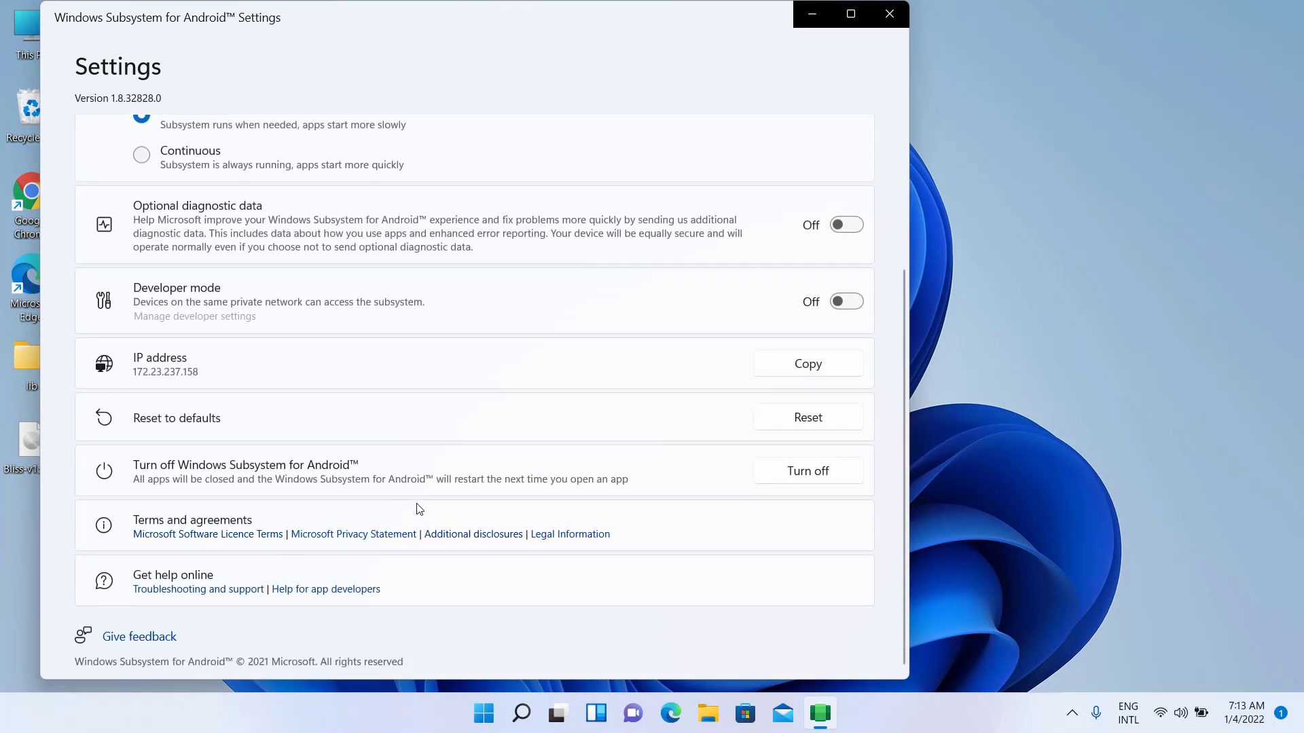
click(854, 305)
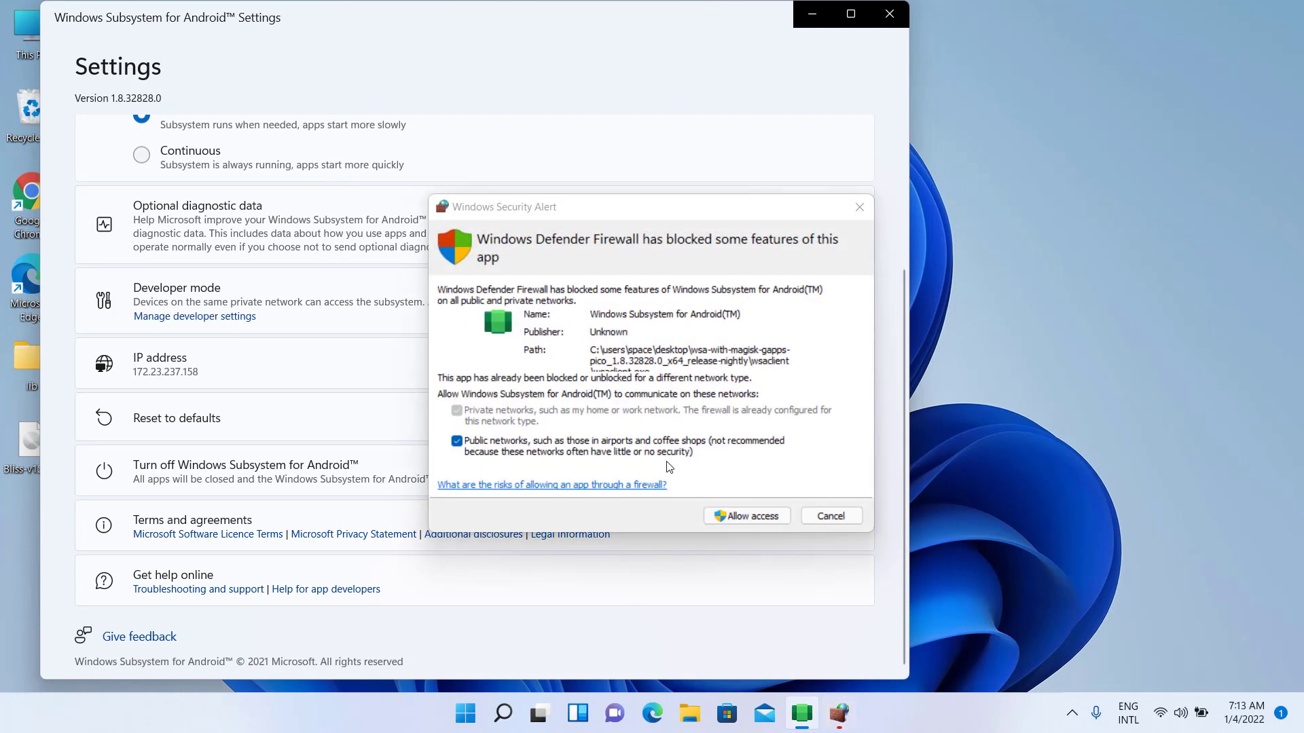
click(738, 514)
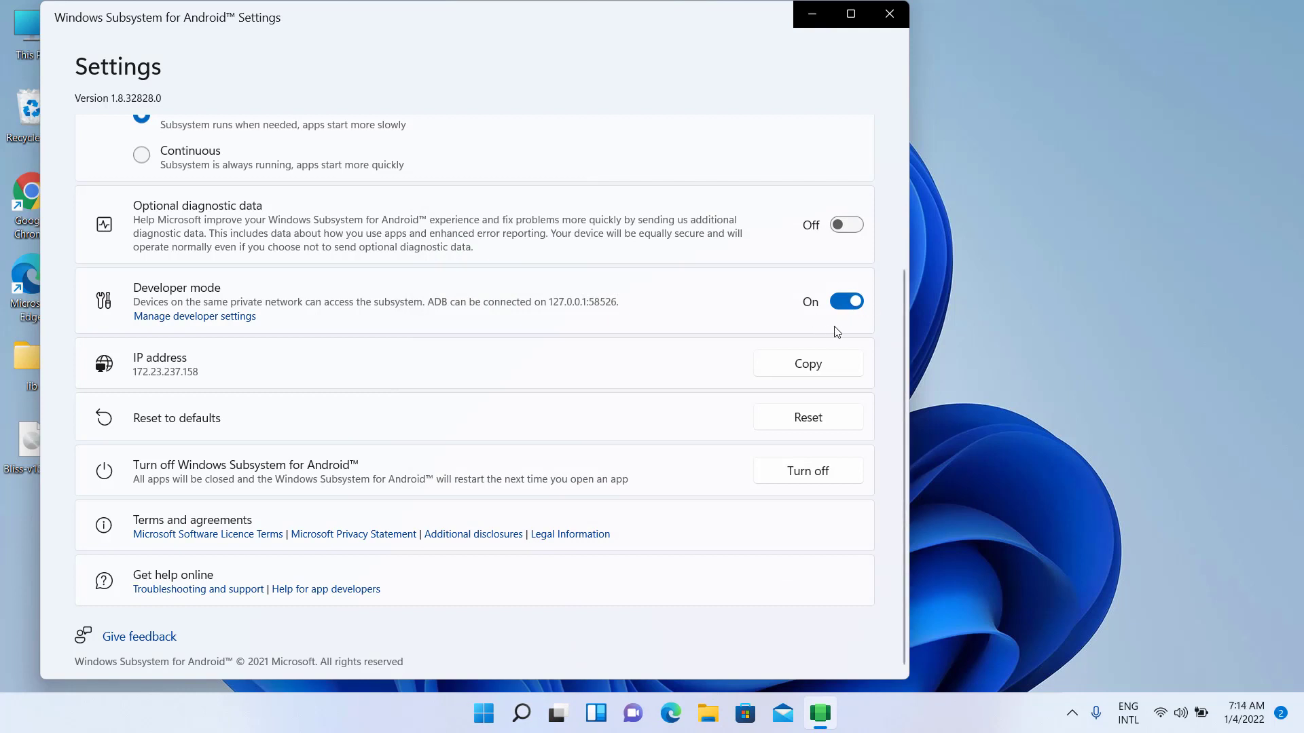
- Close the Windows Subsystem for Android Settings window and bring up the Start menu
scroll(866, 172, up, 3)
scroll(818, 297, down, 3)
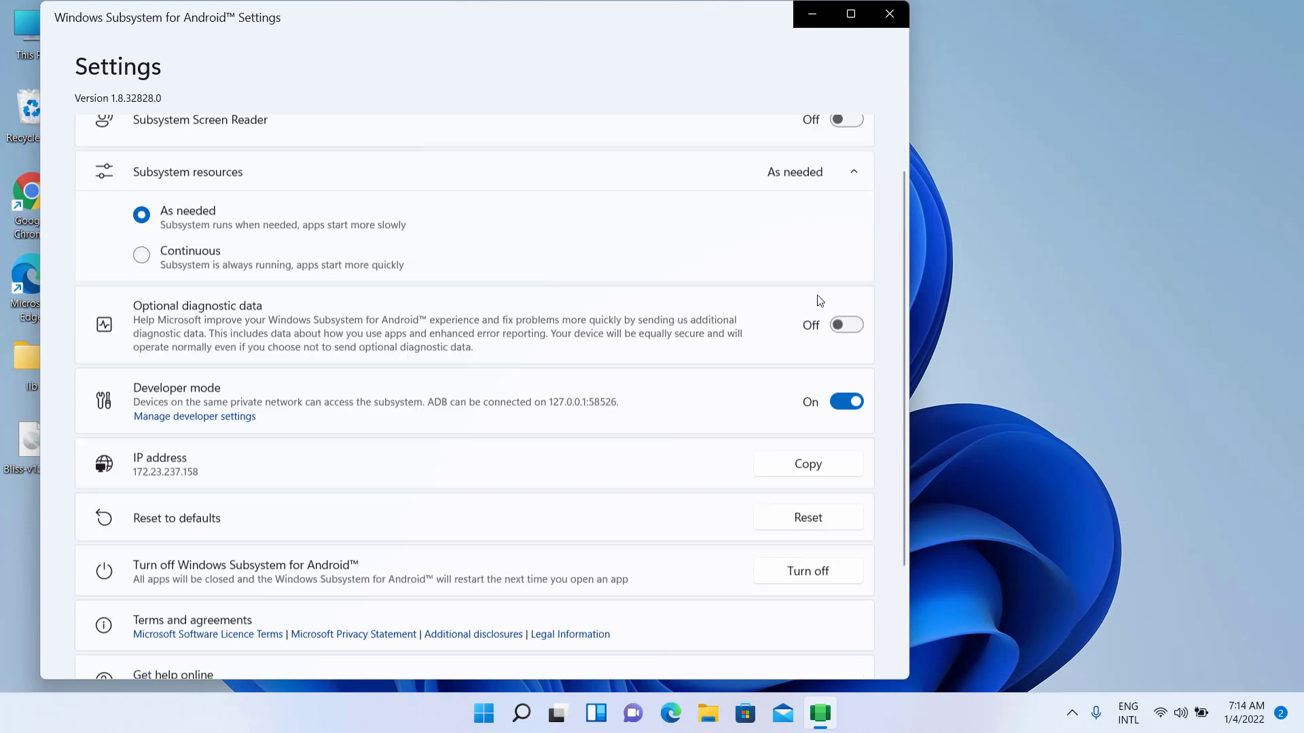
click(887, 16)
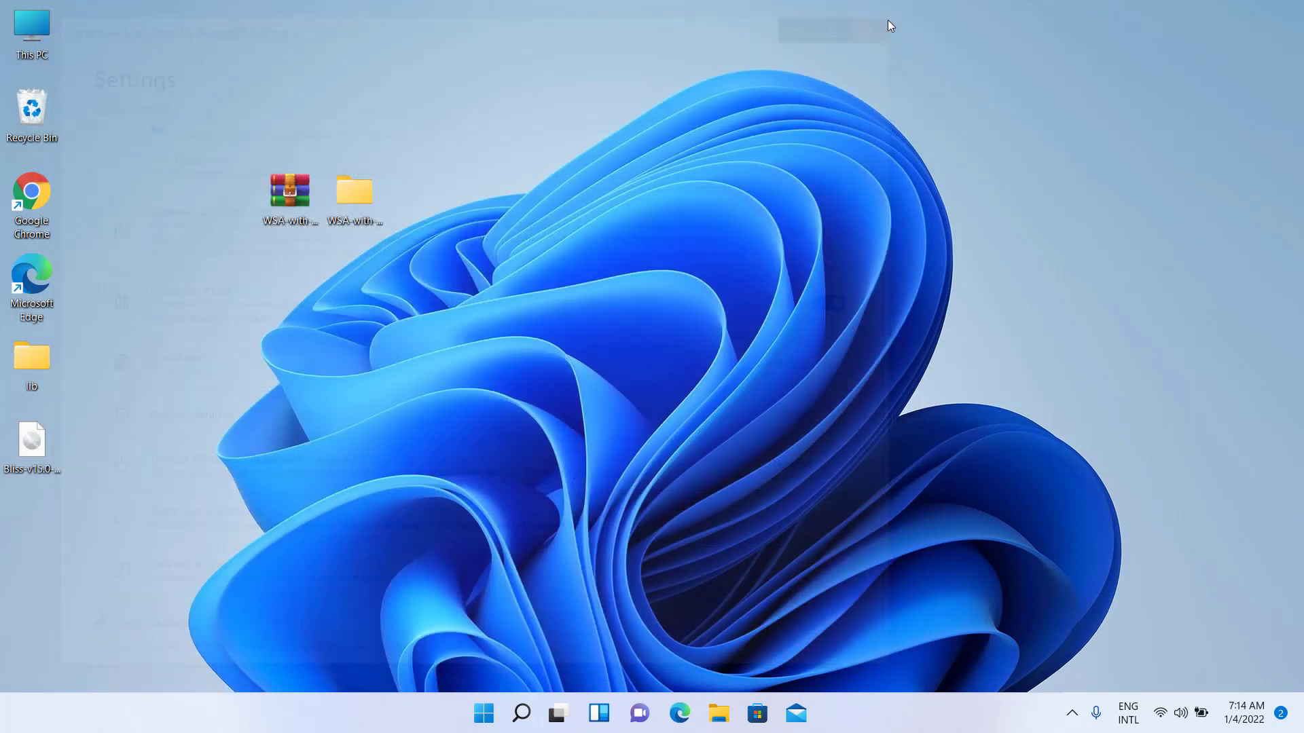
click(503, 715)
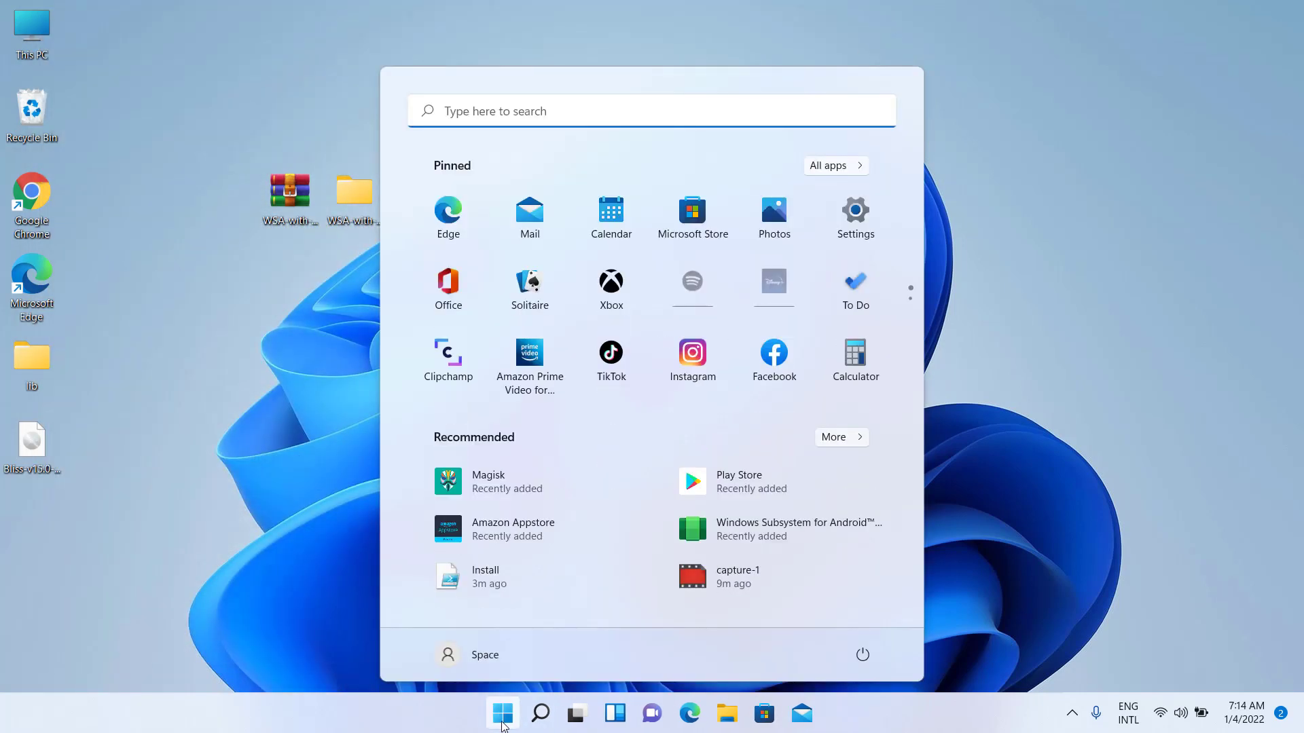